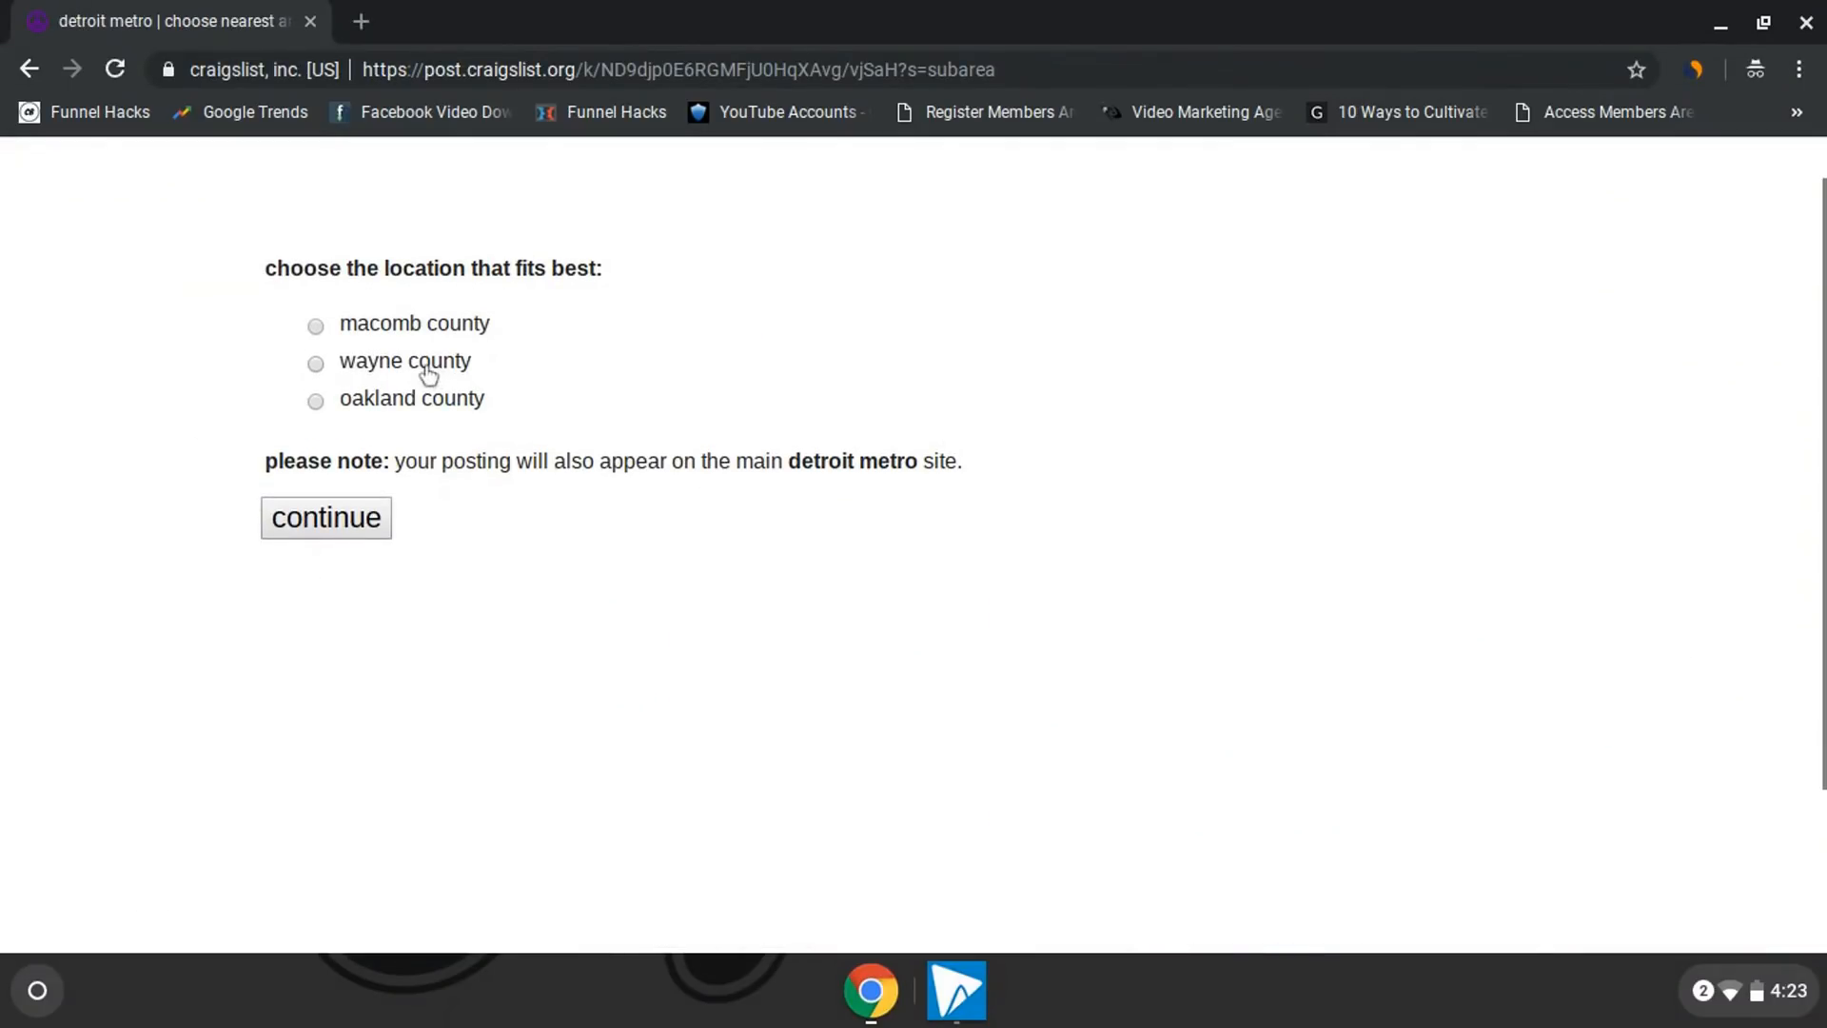
Choose wayne county as the posting's location and file it as a gig offered under labor gigs.
{"action": "left_click", "coordinate": [428, 371]}
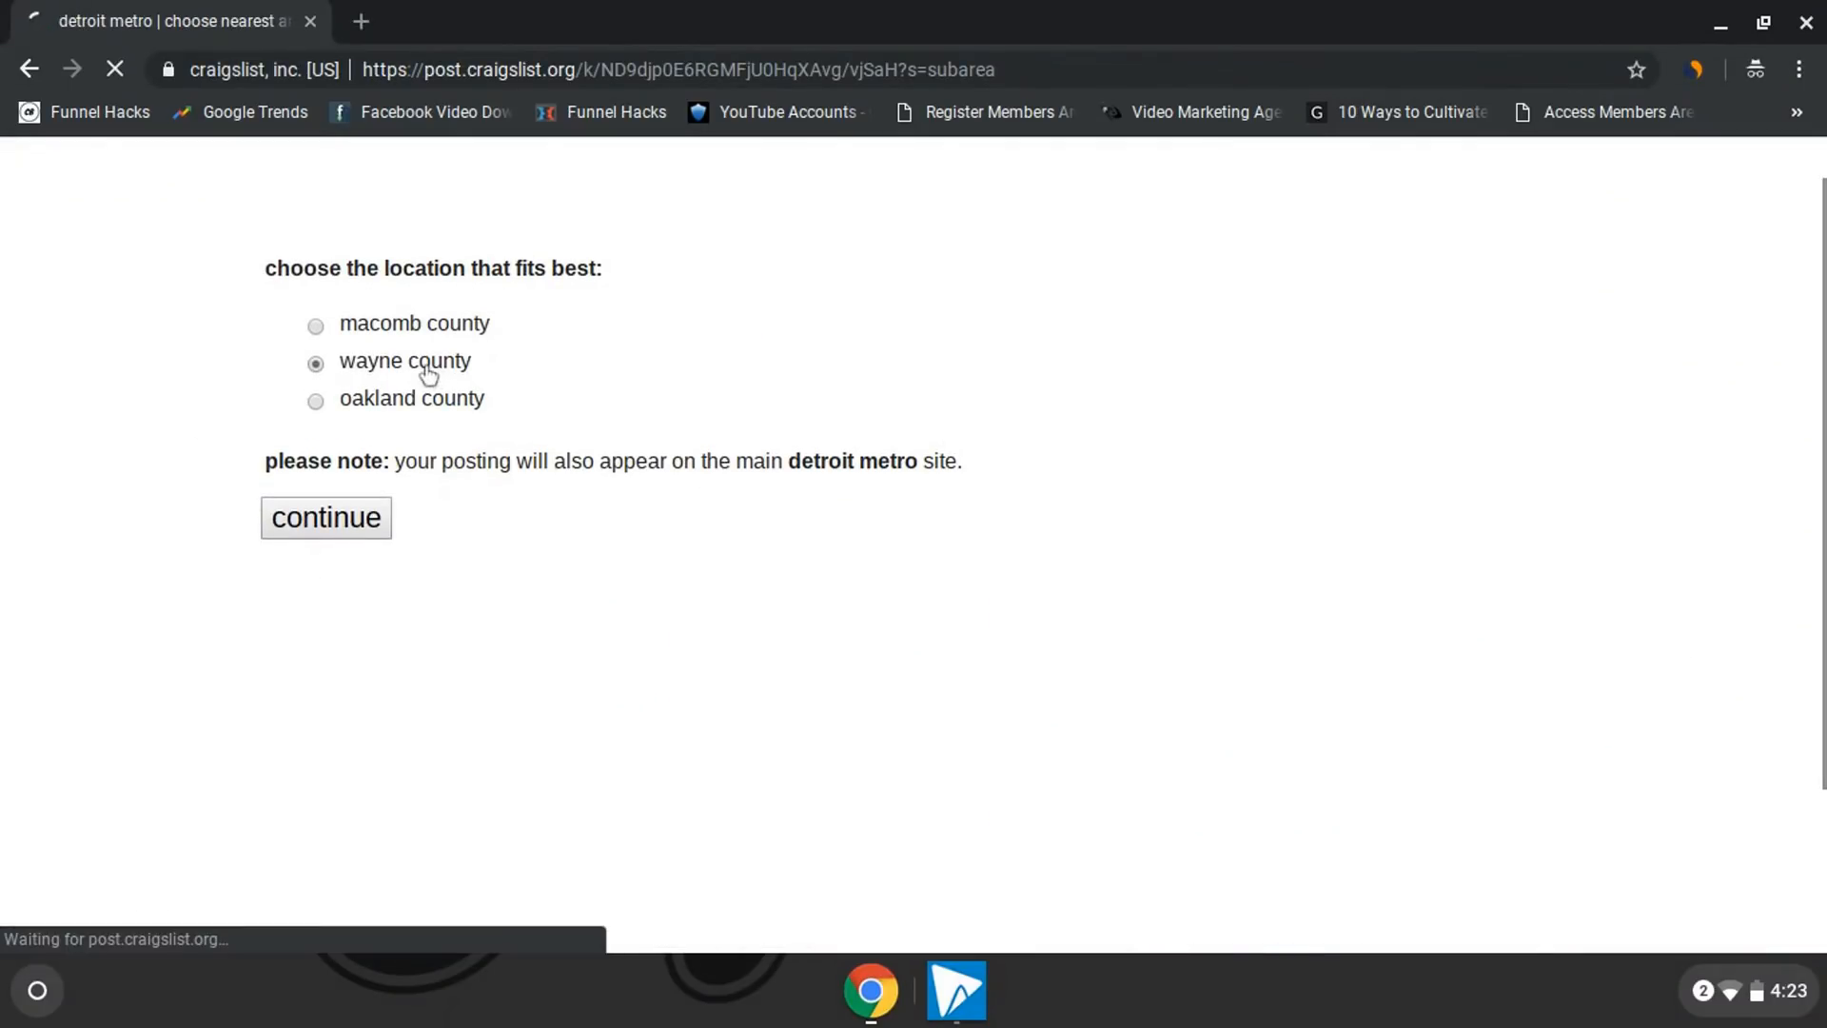
{"action": "scroll", "coordinate": [559, 420], "scroll_direction": "down", "scroll_amount": 1}
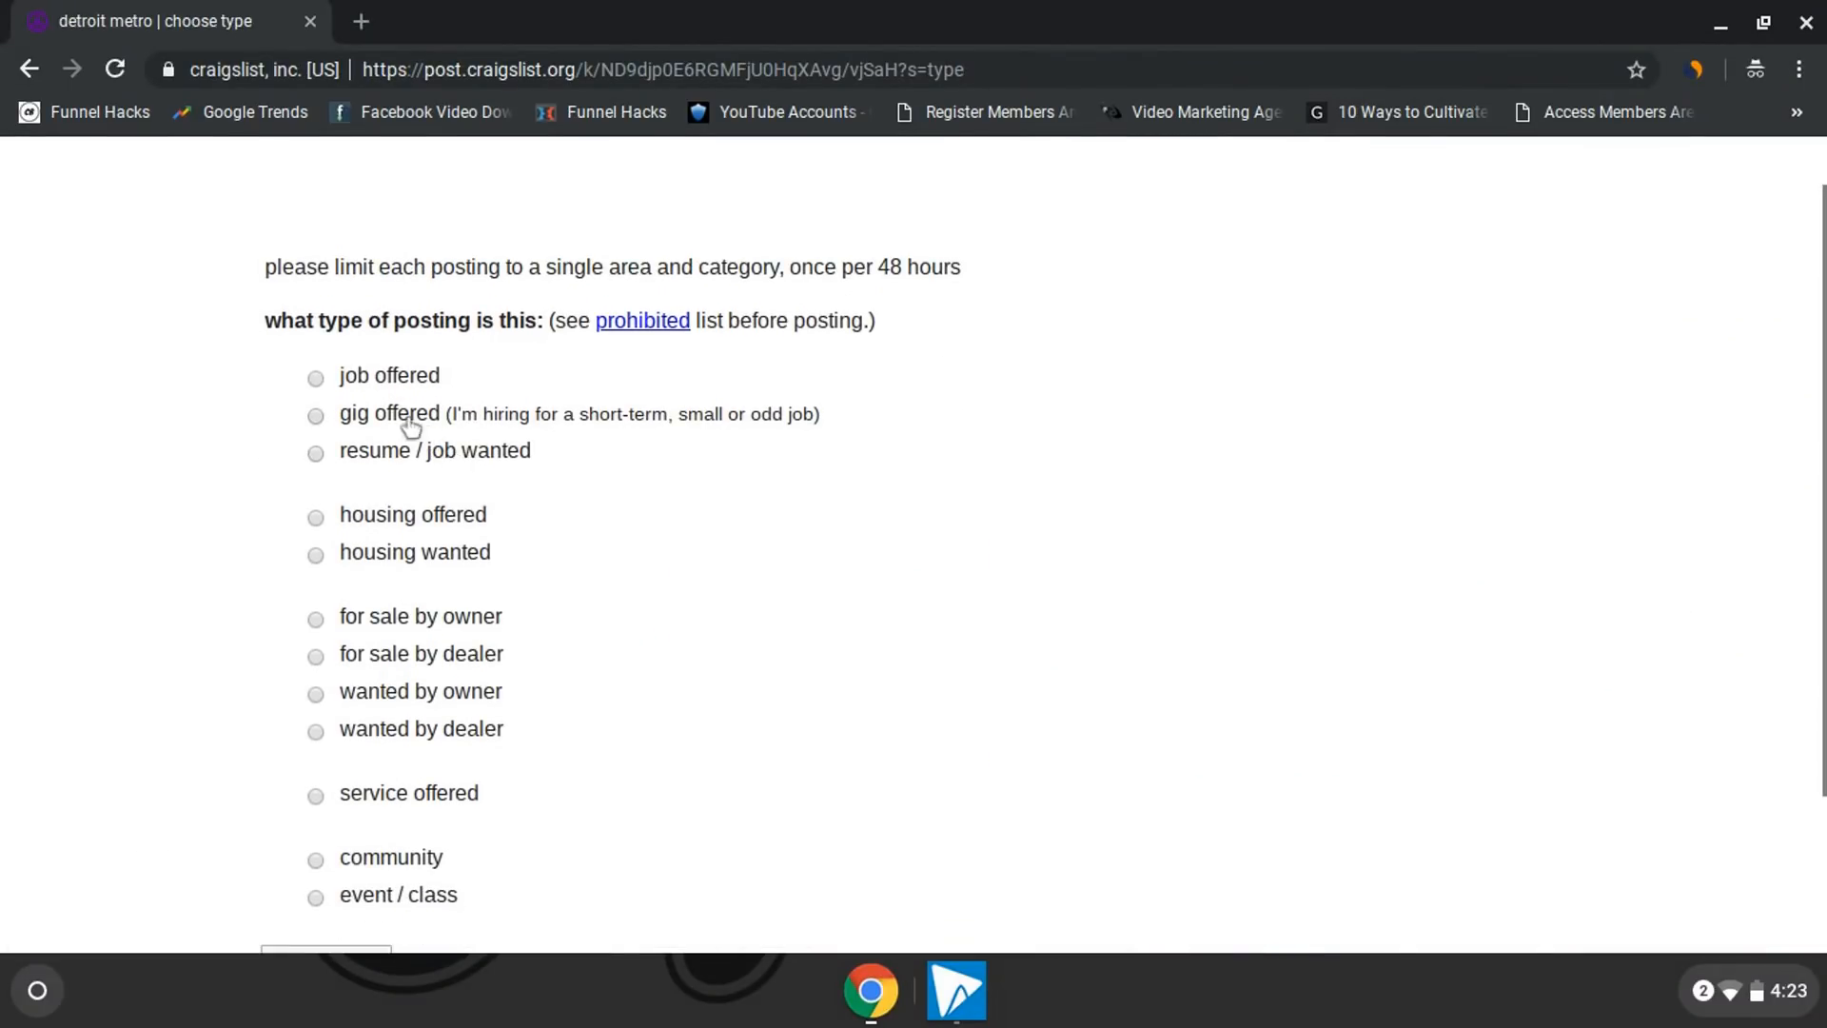
{"action": "scroll", "coordinate": [408, 412], "scroll_direction": "down", "scroll_amount": 1}
{"action": "left_click", "coordinate": [373, 307]}
{"action": "left_click", "coordinate": [440, 377]}
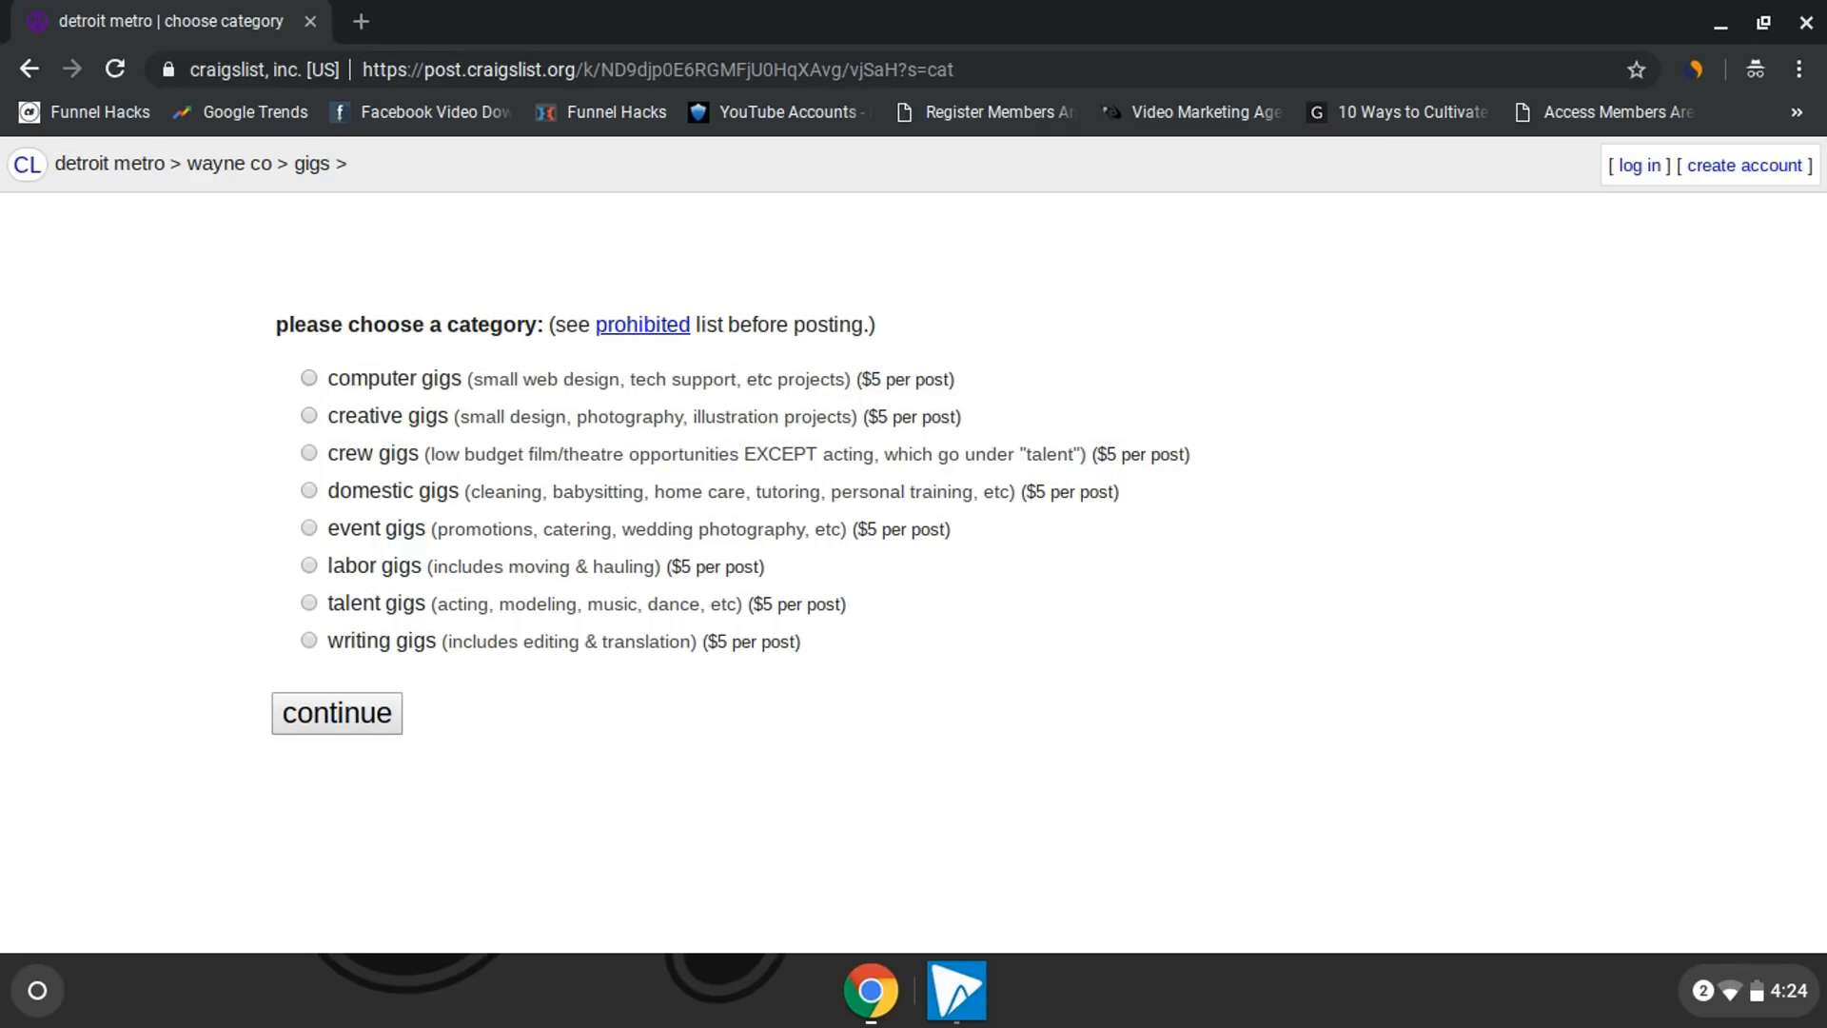
{"action": "left_click", "coordinate": [388, 571]}
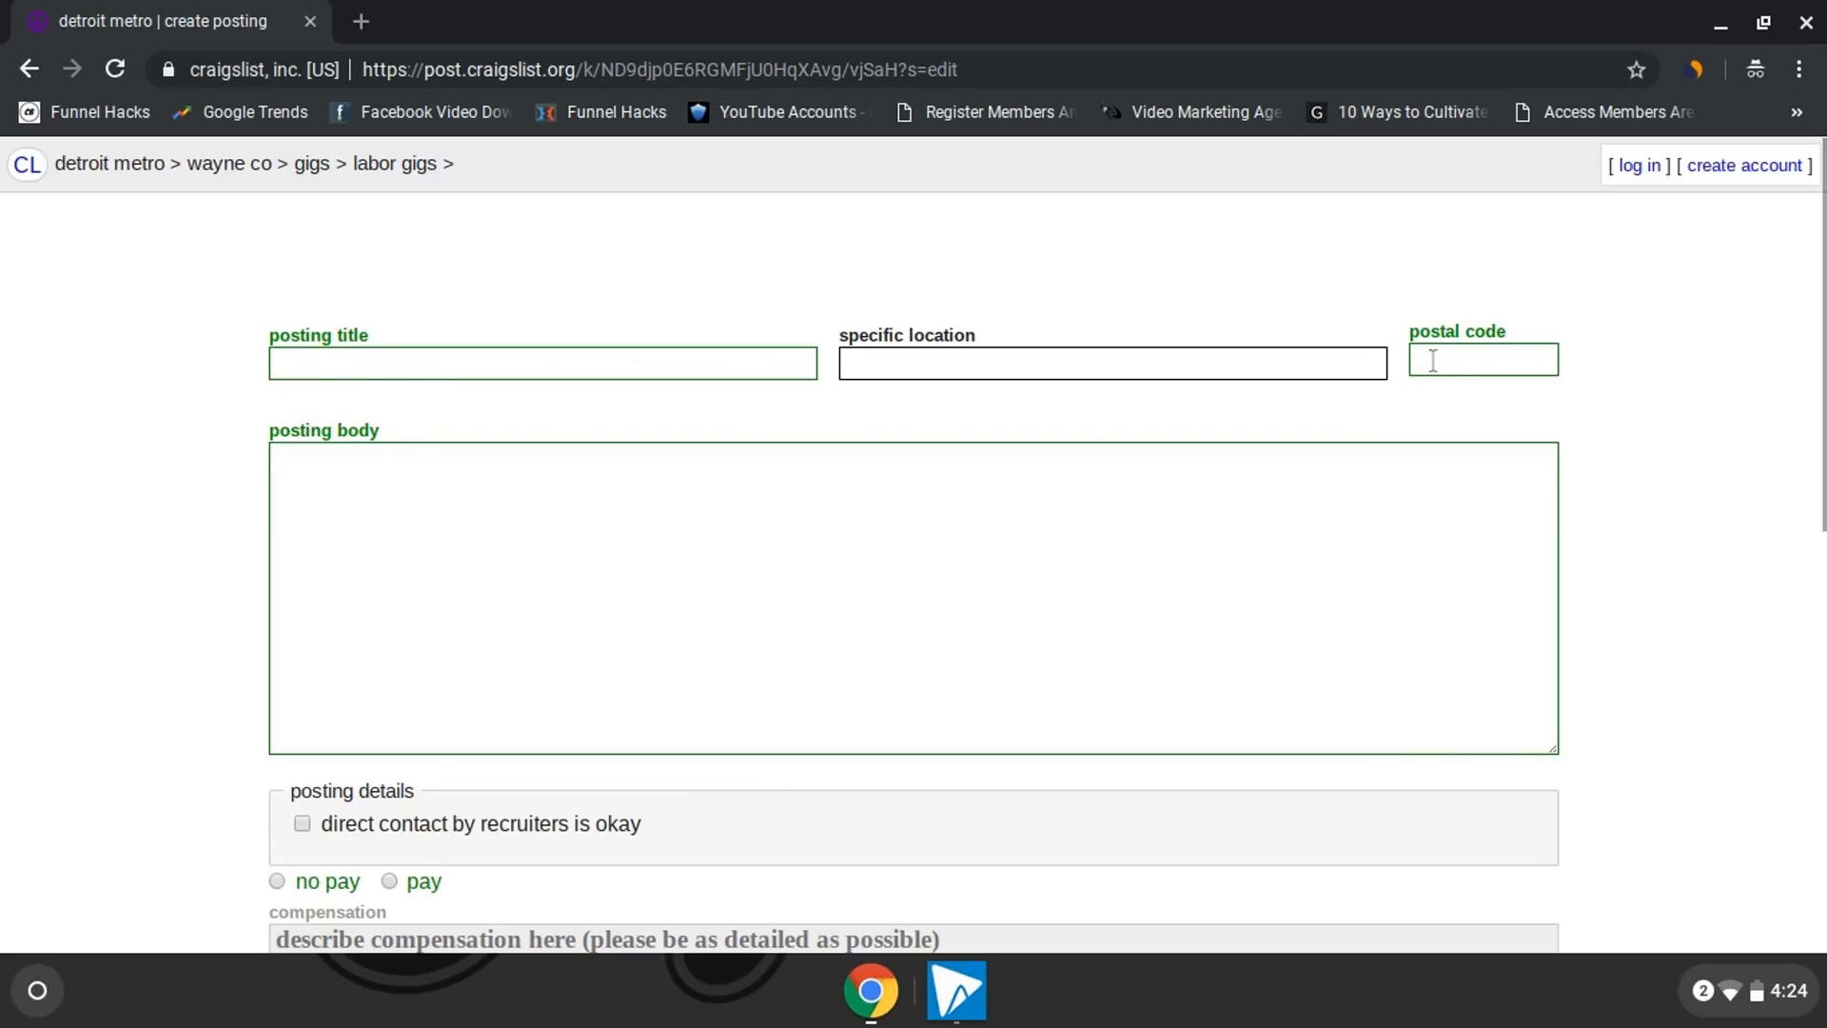
Open emojipedia.org in a new browser tab.
{"action": "left_click", "coordinate": [367, 21]}
{"action": "type", "text": "e"}
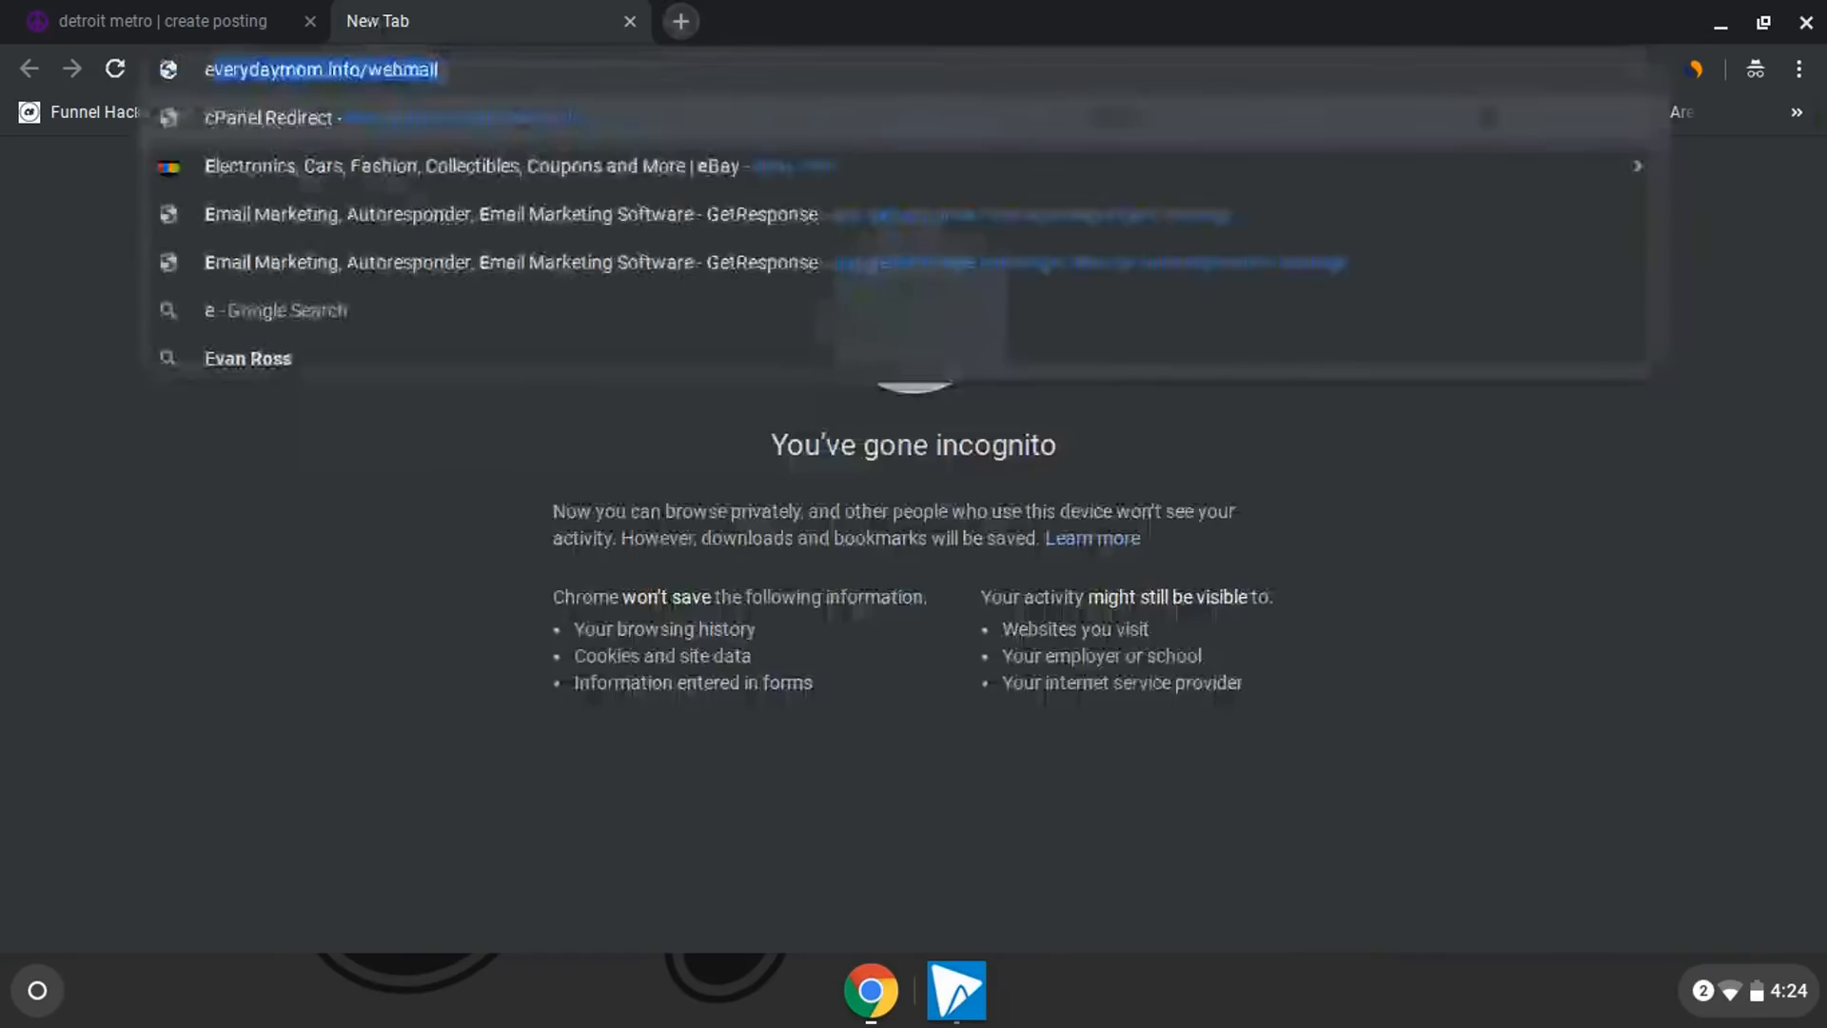
{"action": "type", "text": "mojipedia.org"}
{"action": "key", "text": "Return"}
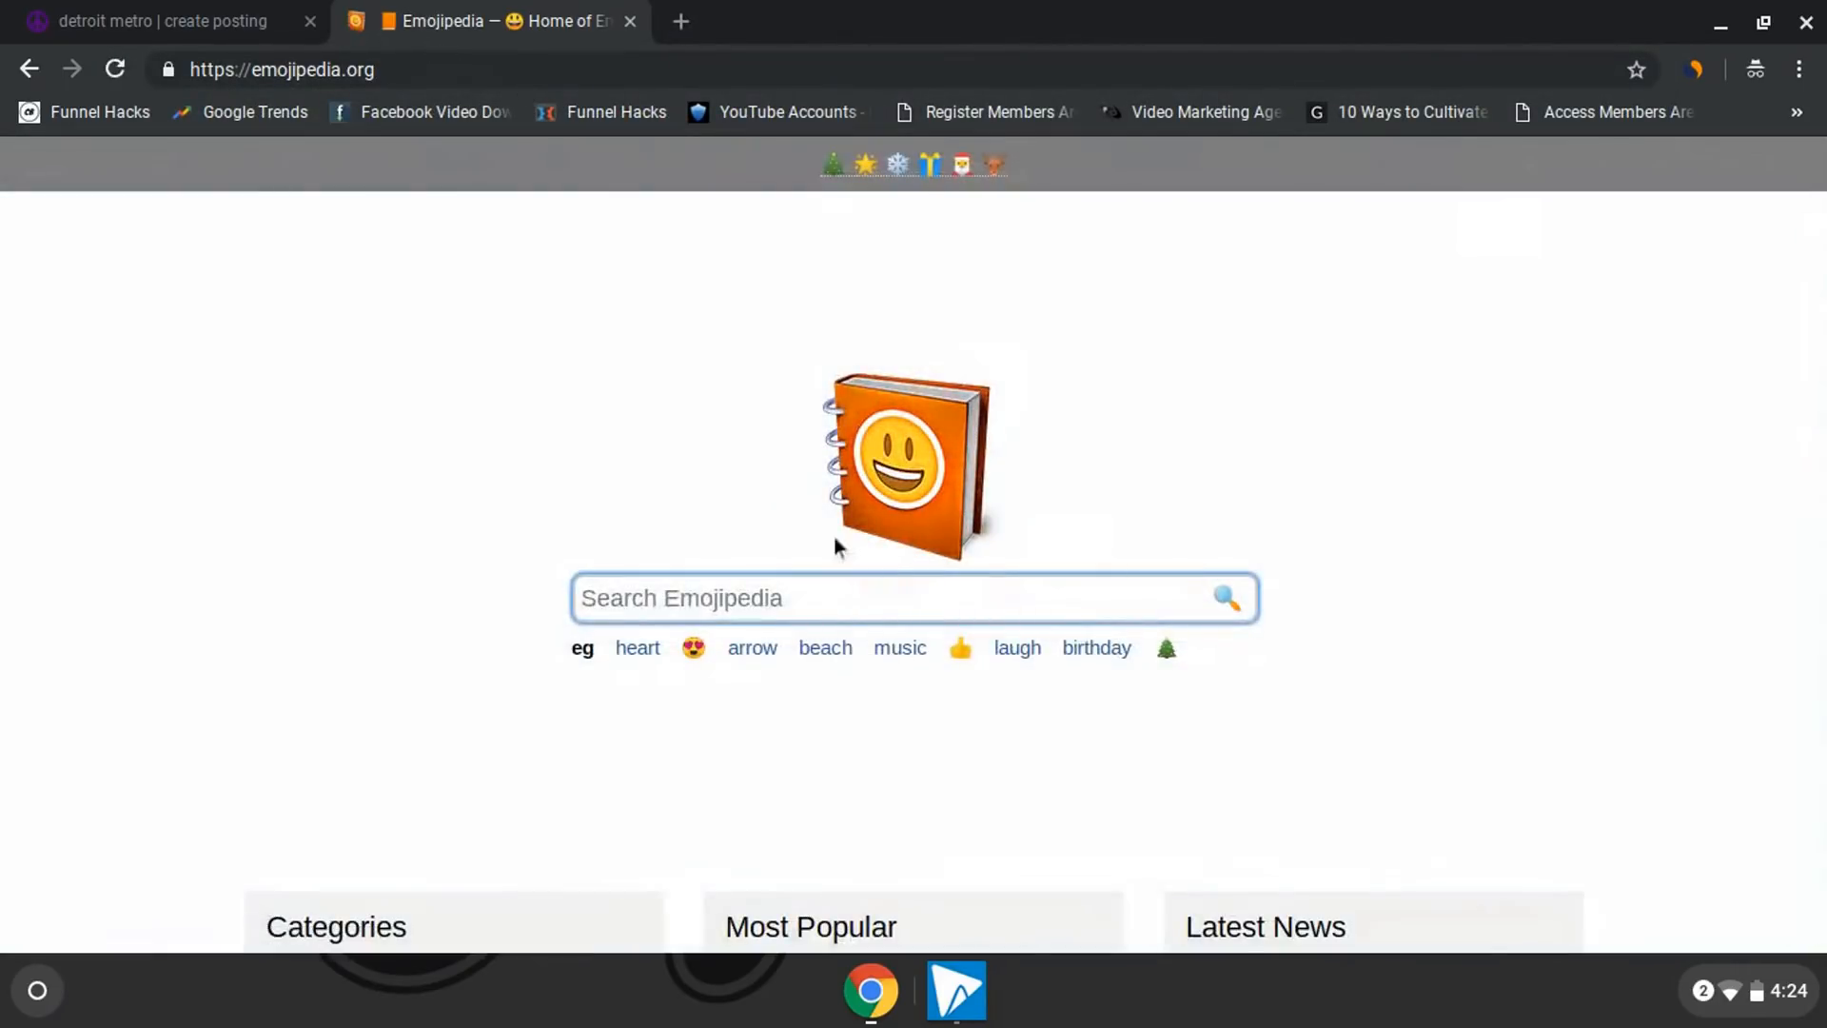
Search Emojipedia for fire and copy the fire emoji.
{"action": "type", "text": "fire"}
{"action": "key", "text": "Return"}
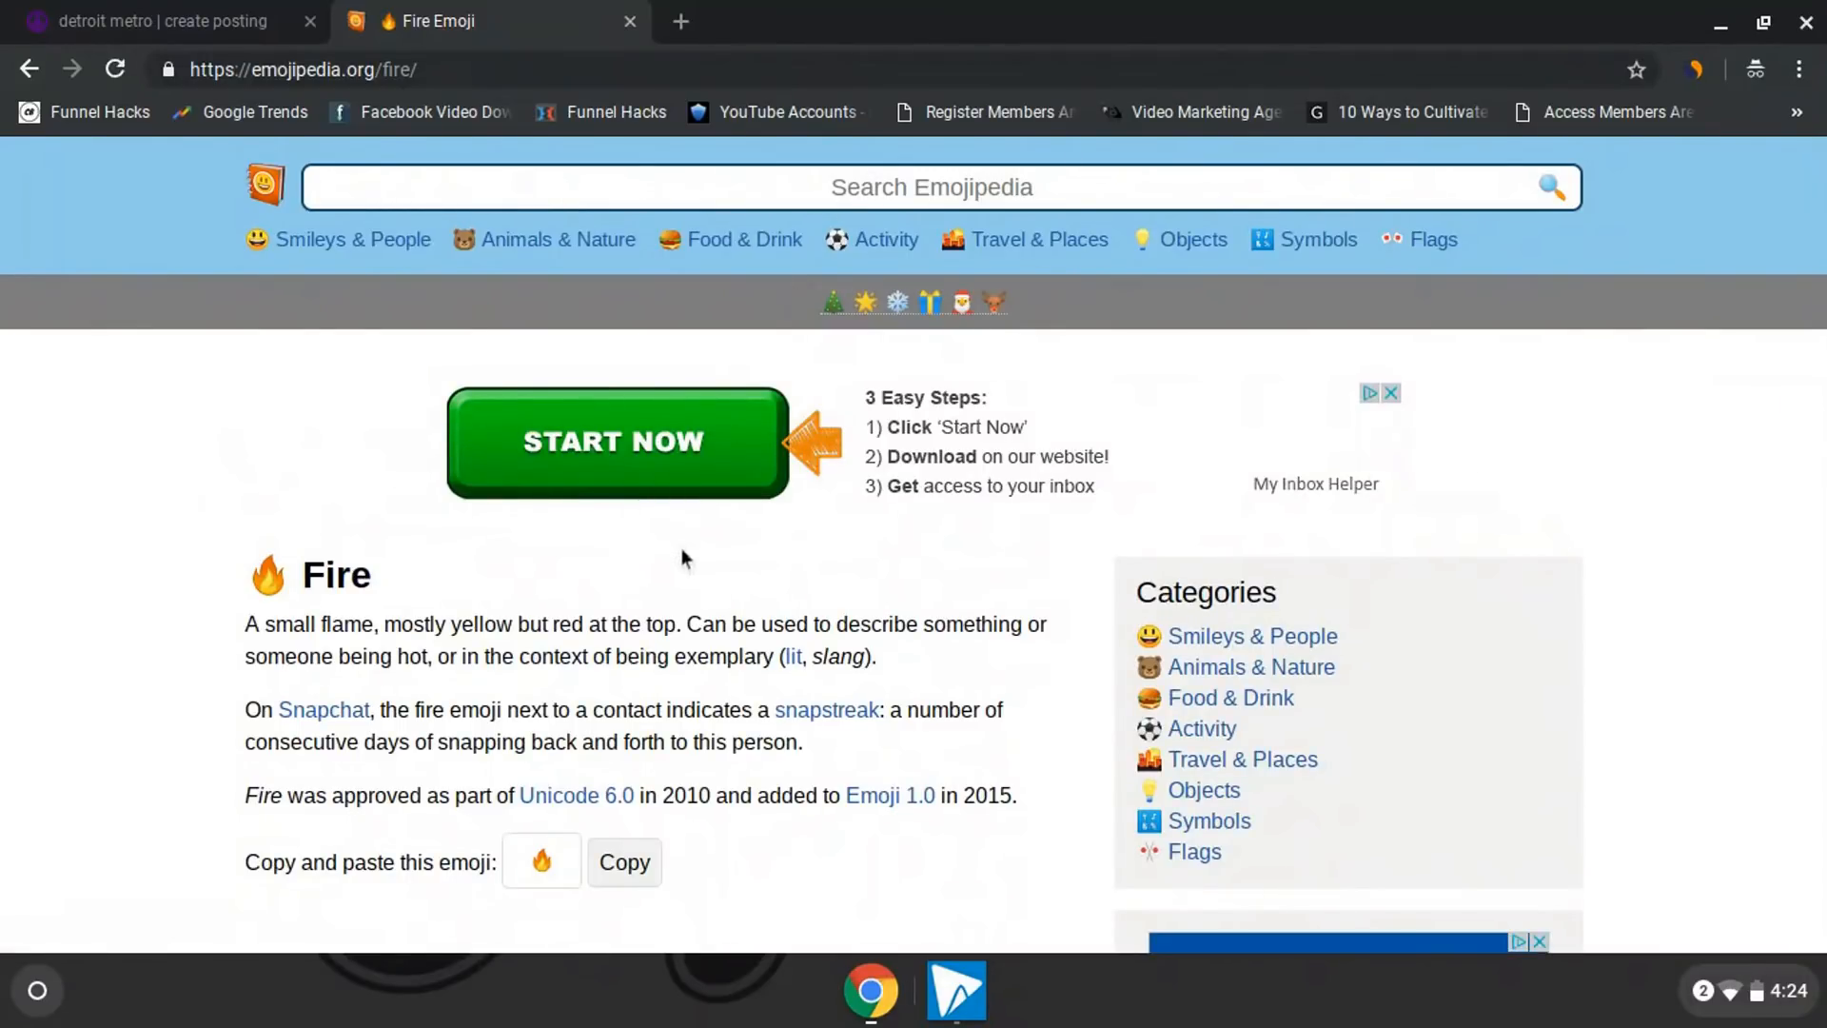
{"action": "scroll", "coordinate": [666, 685], "scroll_direction": "down", "scroll_amount": 1}
{"action": "left_click", "coordinate": [643, 840]}
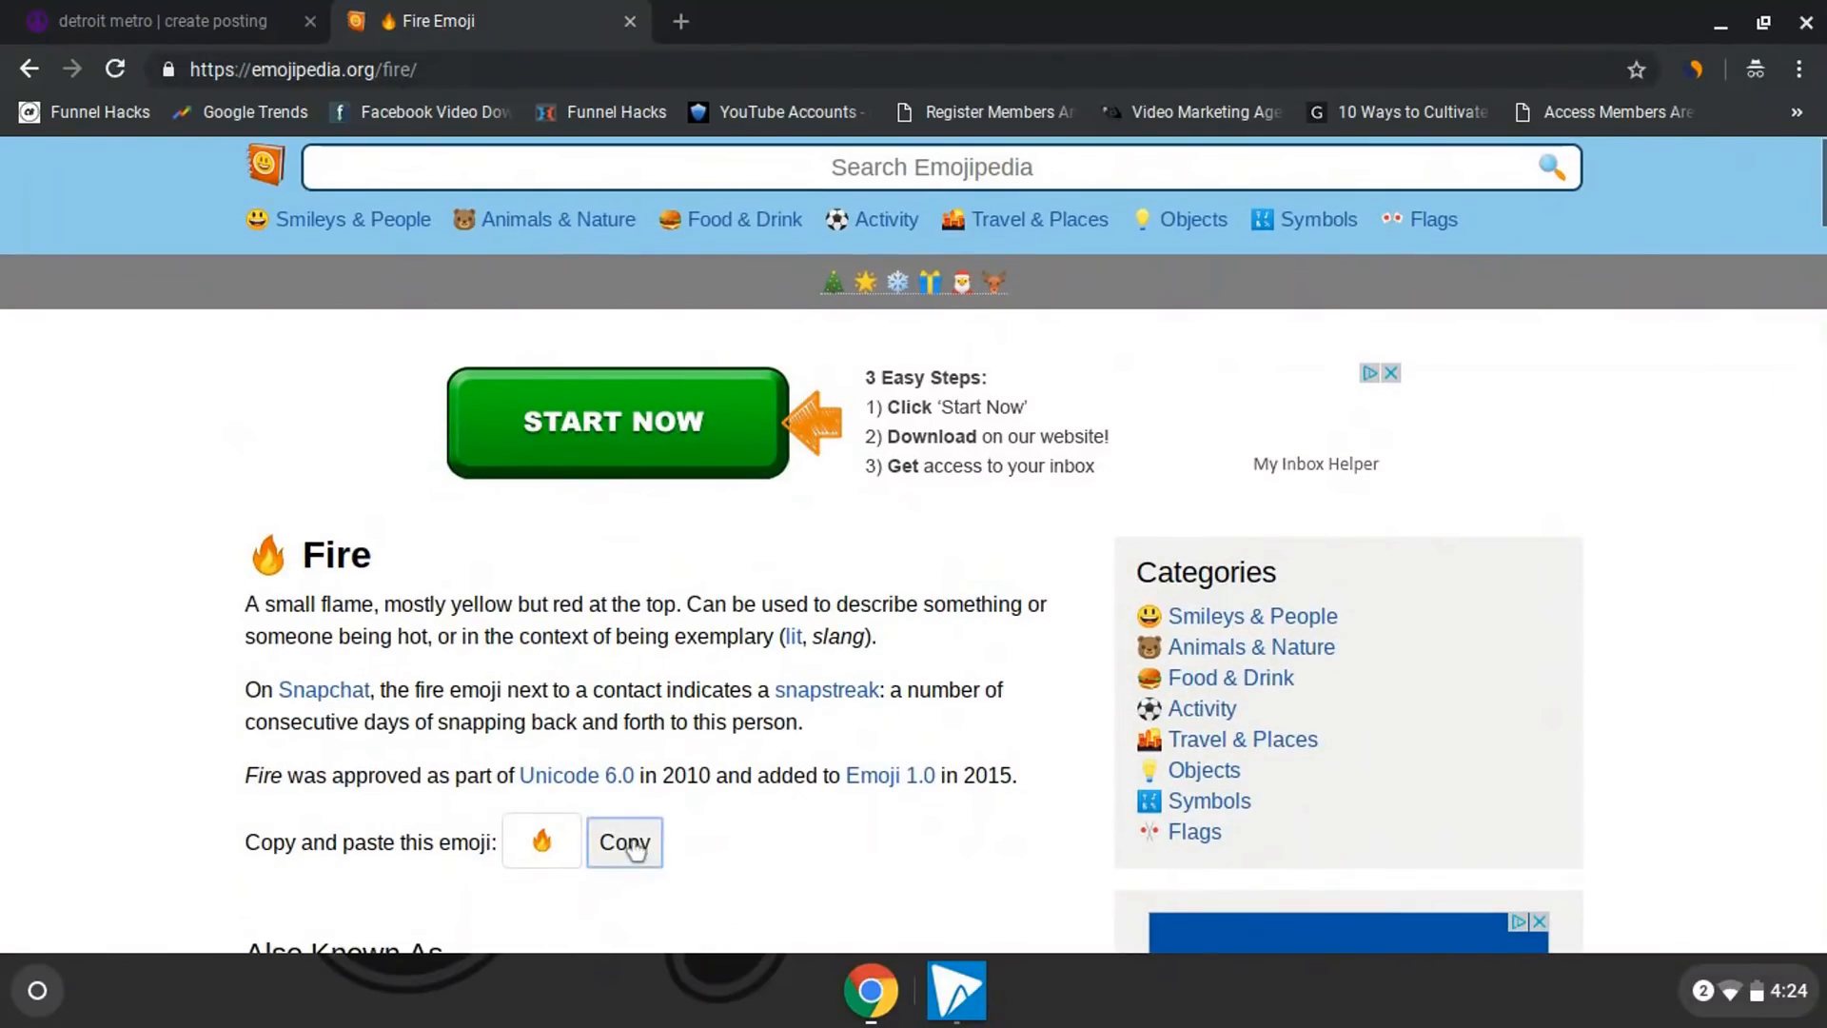
Return to the craigslist posting form and title the posting "🔥 $75 From Your Smartphone 🔥".
{"action": "left_click", "coordinate": [260, 8]}
{"action": "key", "text": "ctrl+v"}
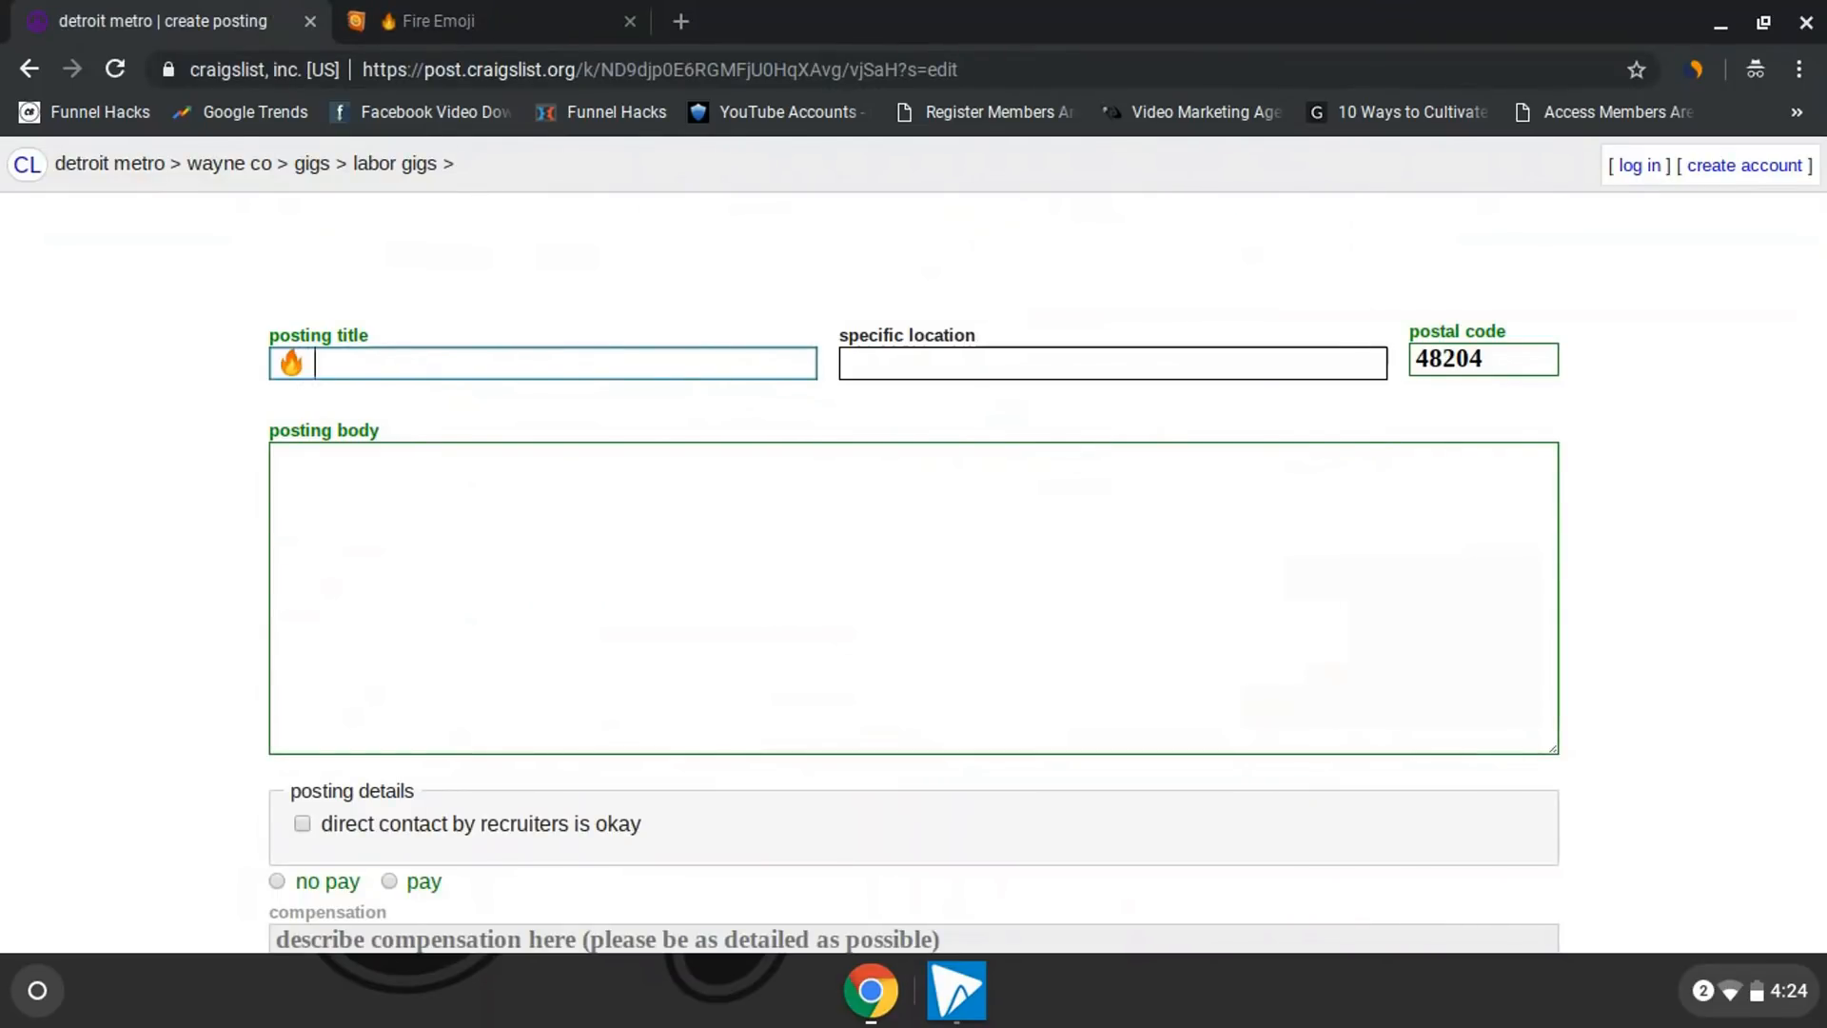
{"action": "type", "text": "$7"}
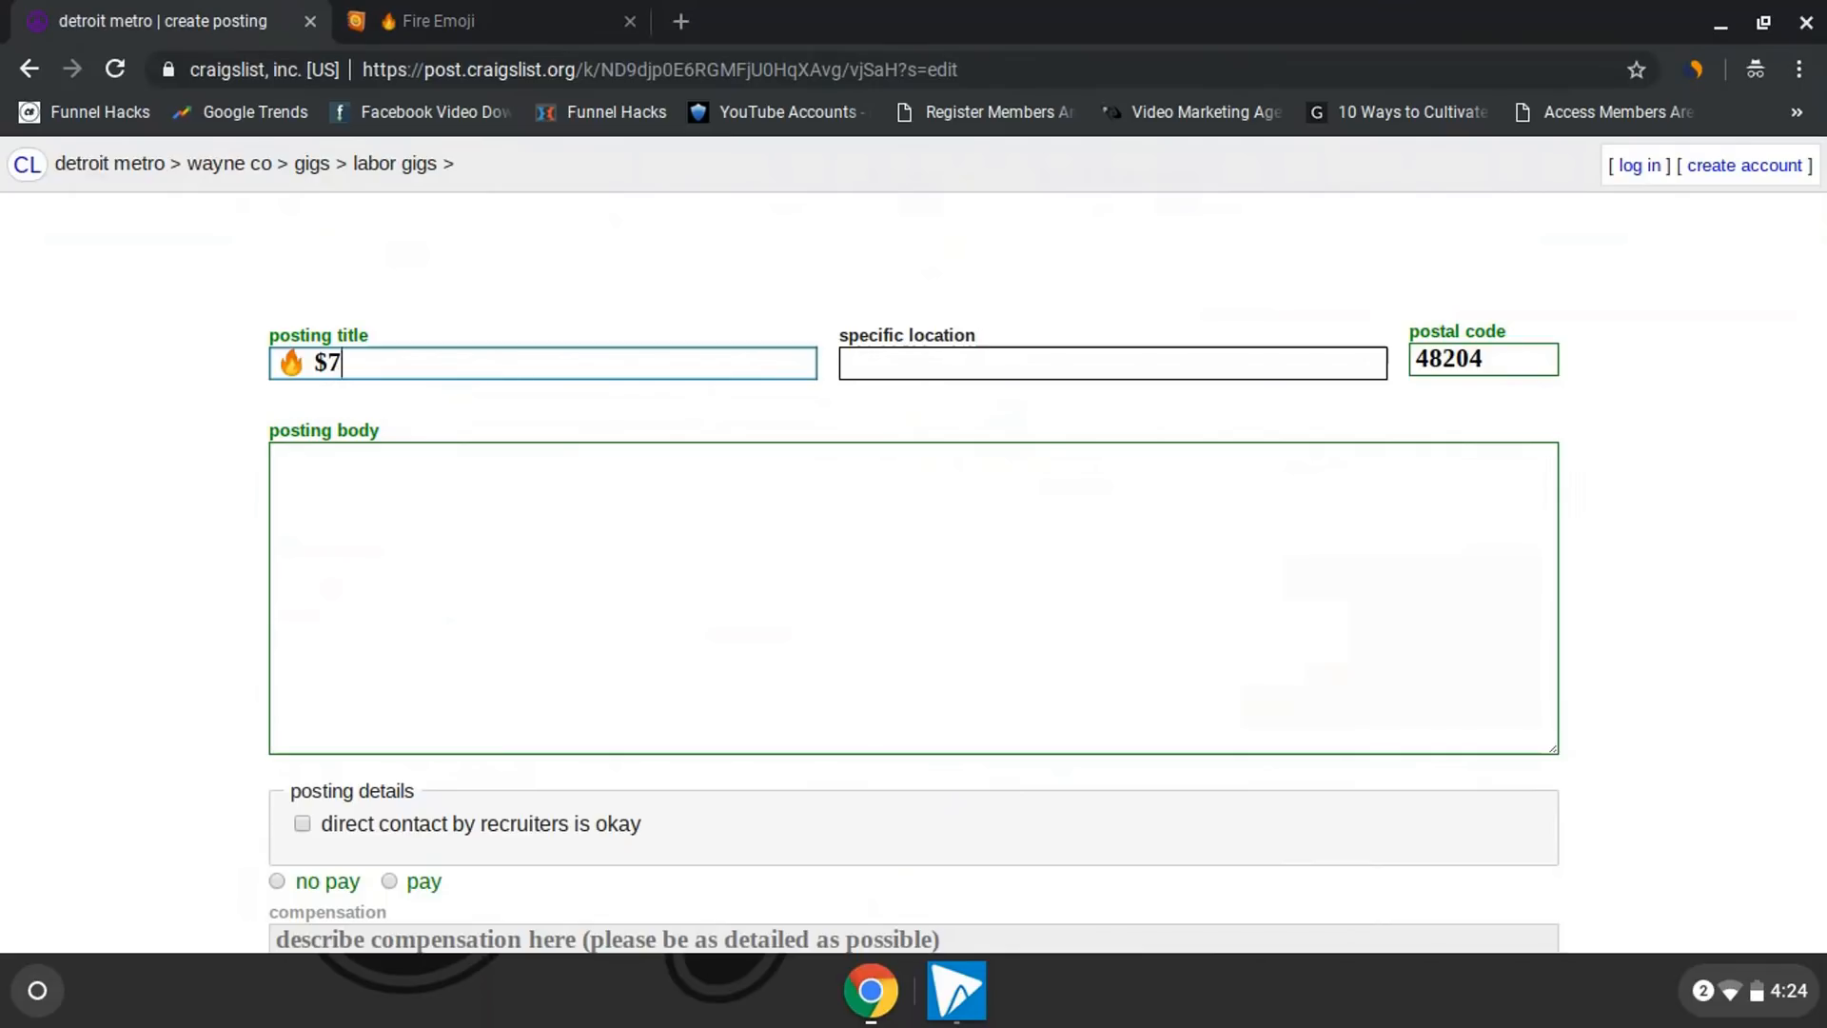
{"action": "type", "text": "5 From "}
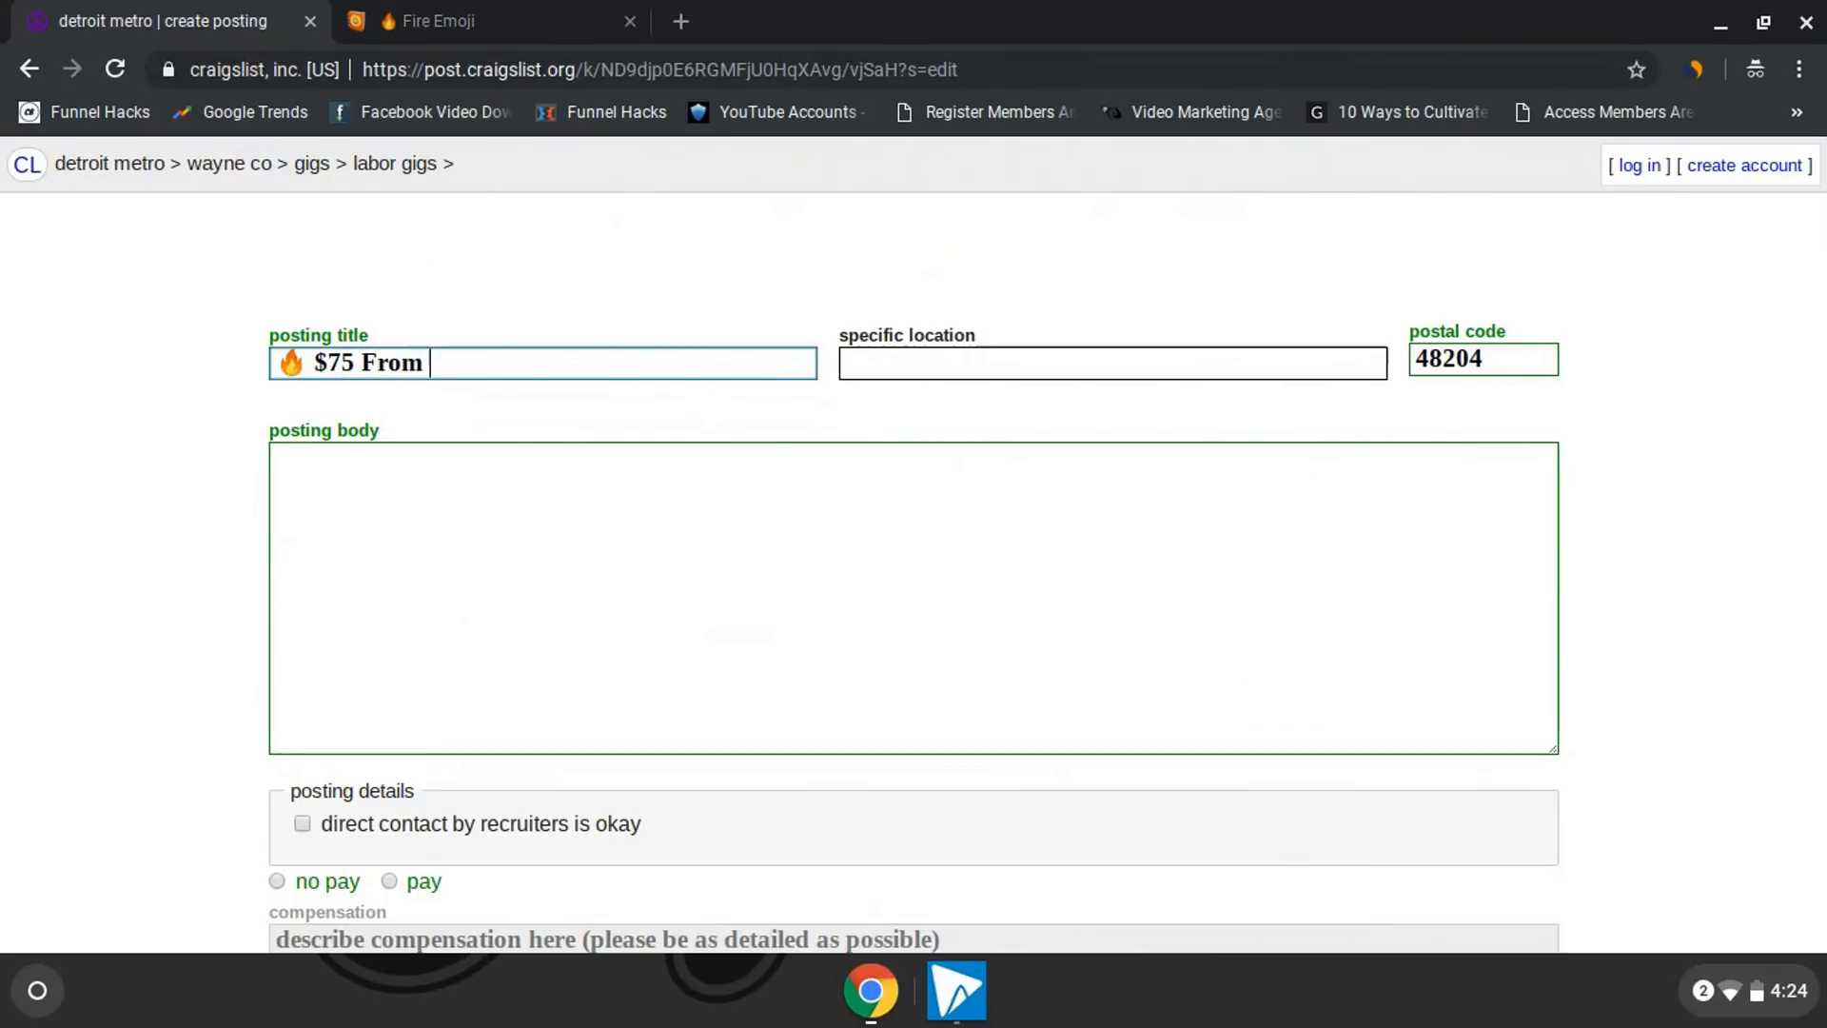
{"action": "type", "text": "Your Sma"}
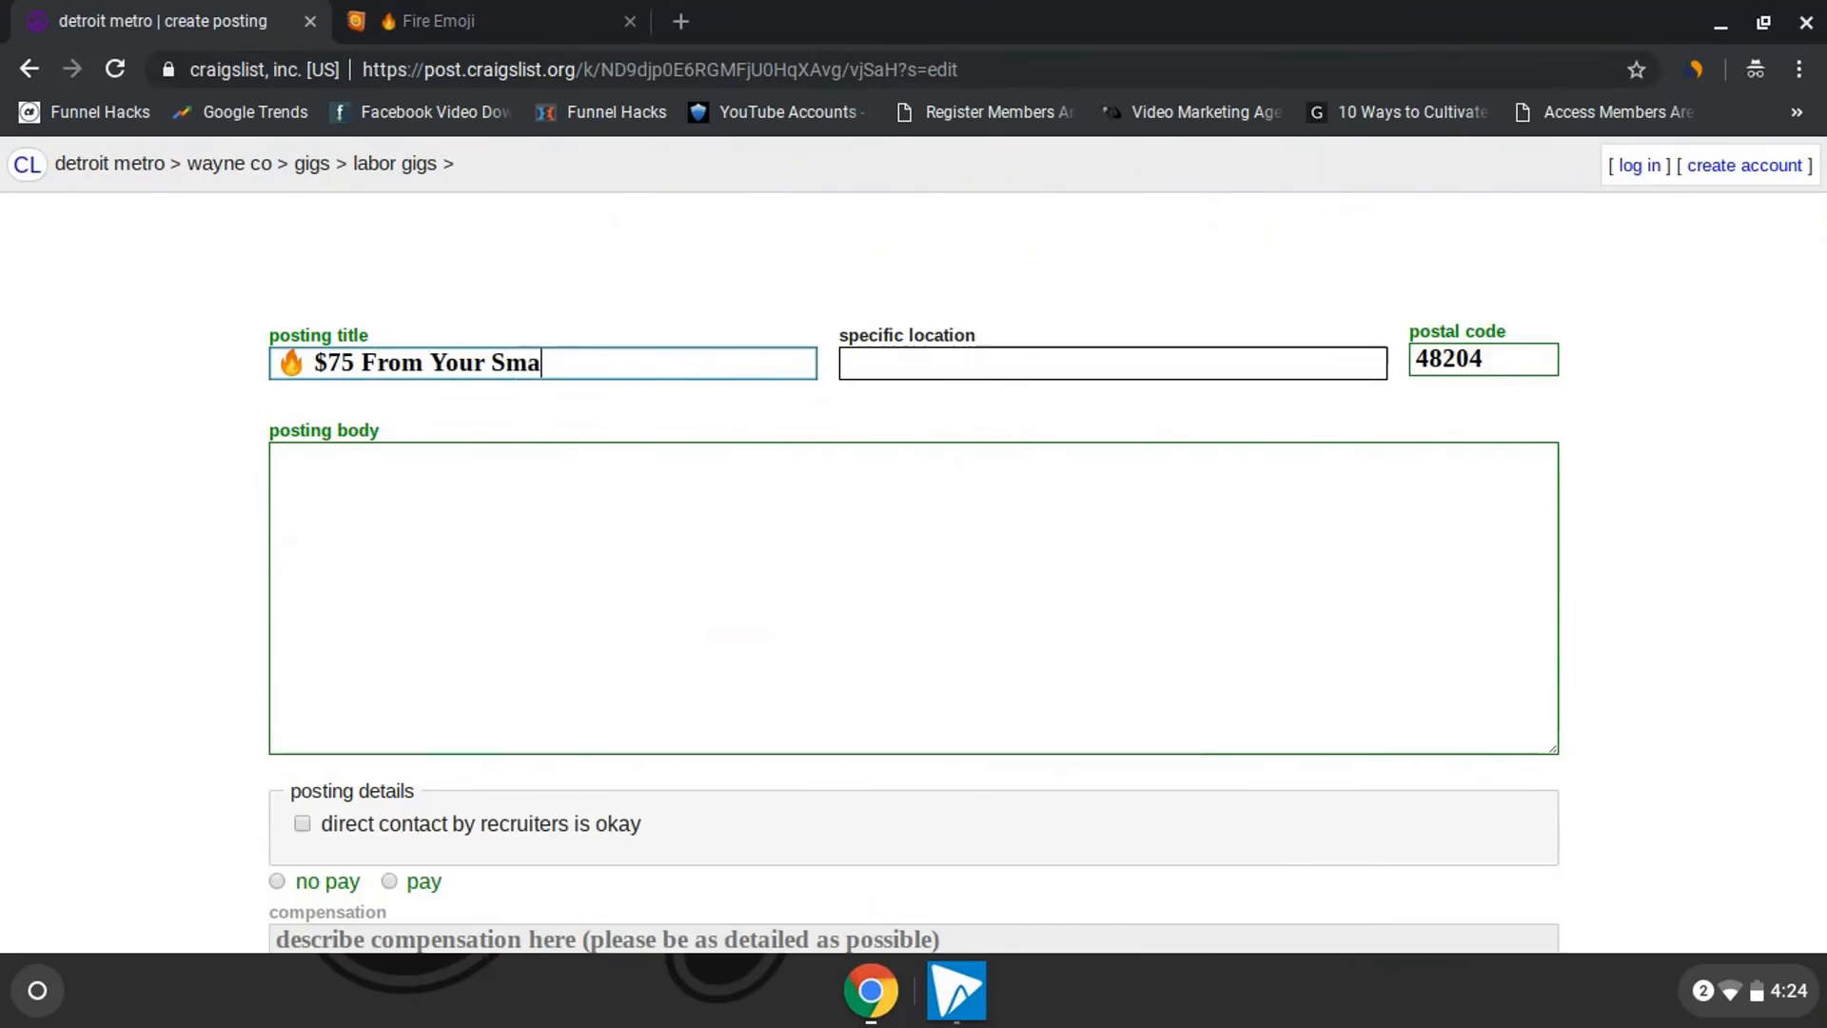
{"action": "type", "text": "rtphone"}
{"action": "key", "text": "ctrl+v"}
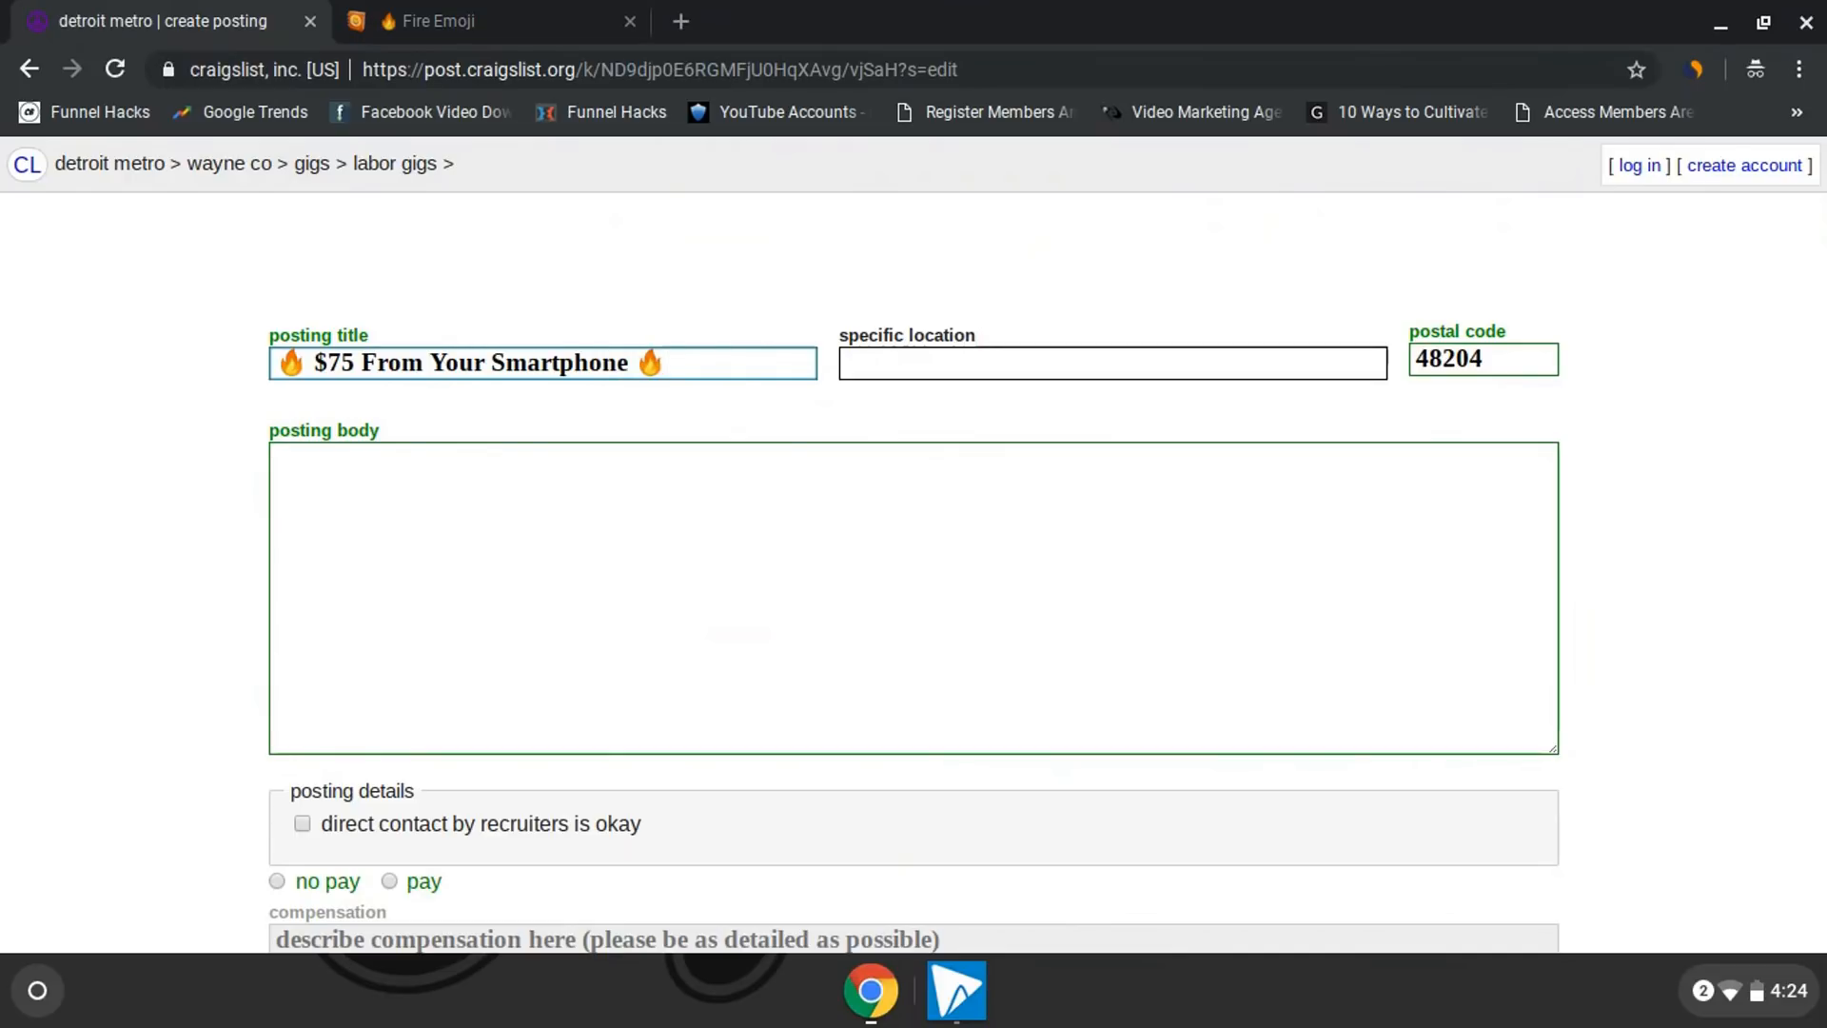
Begin the posting body with "Excellent job for people looking to generate a side income. Expect to earn up to $75".
{"action": "left_click", "coordinate": [416, 557]}
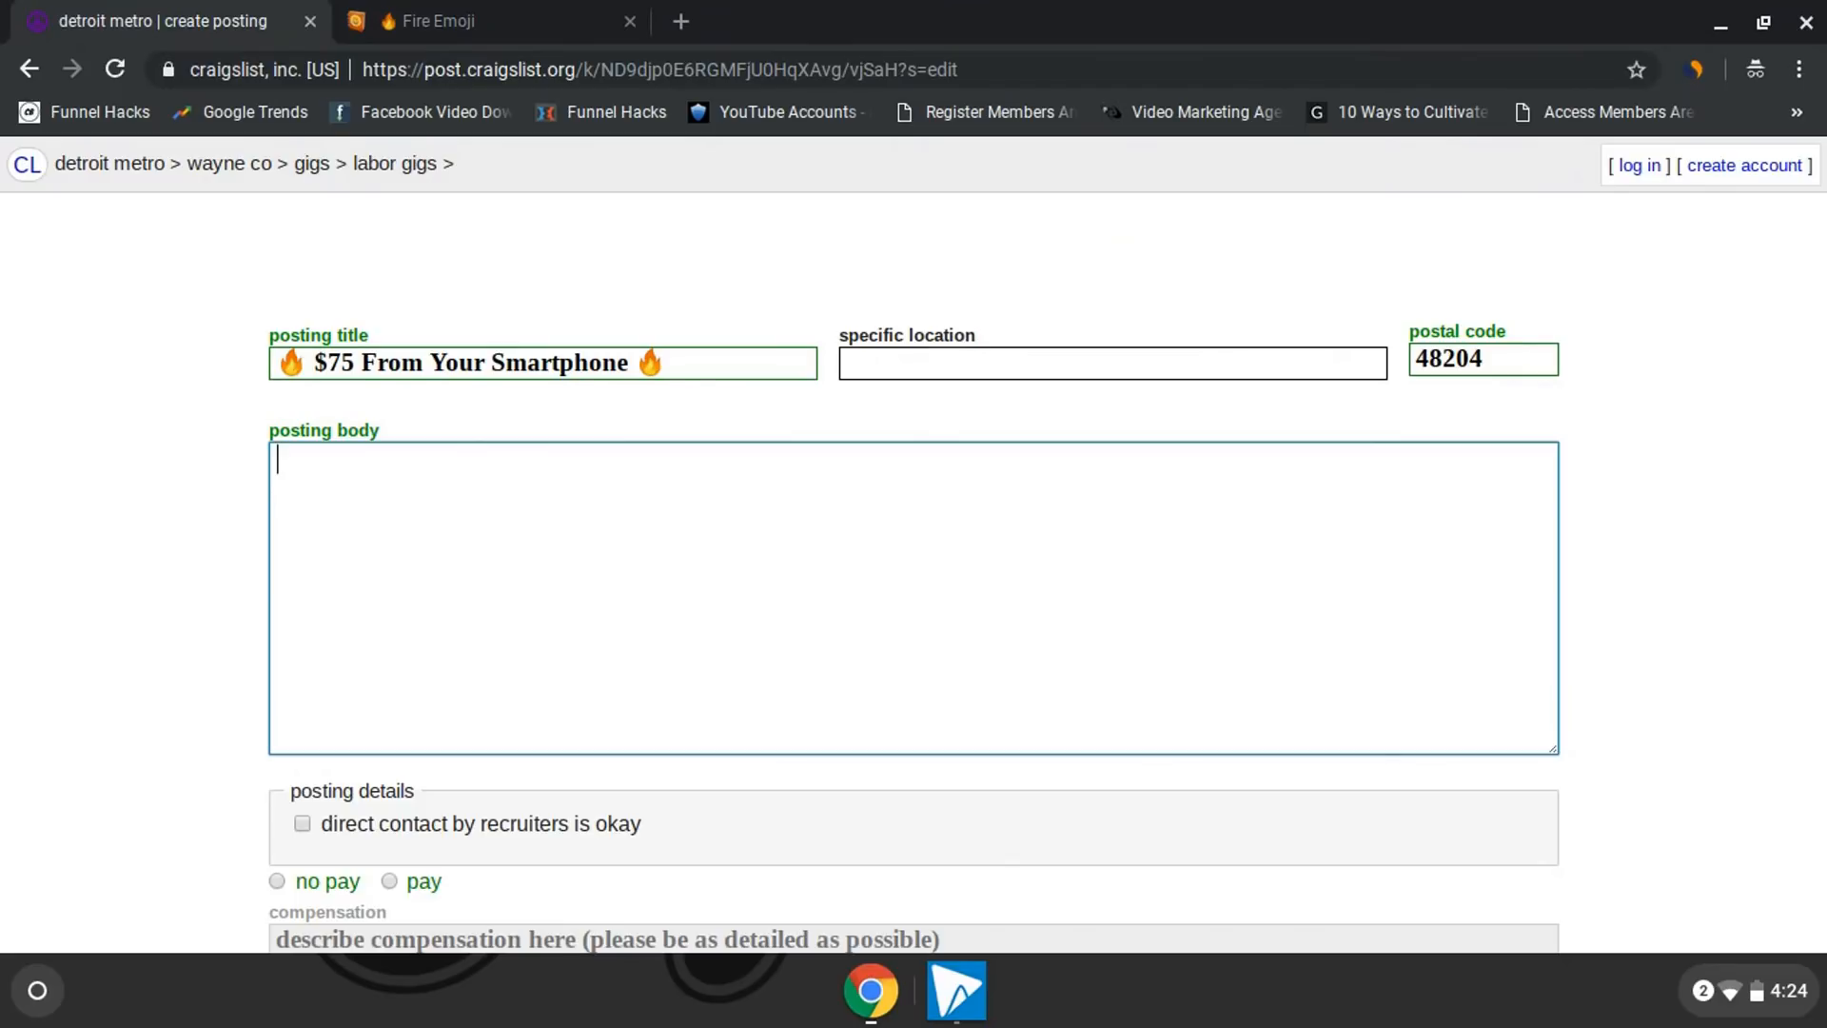
{"action": "type", "text": "Excellent job f"}
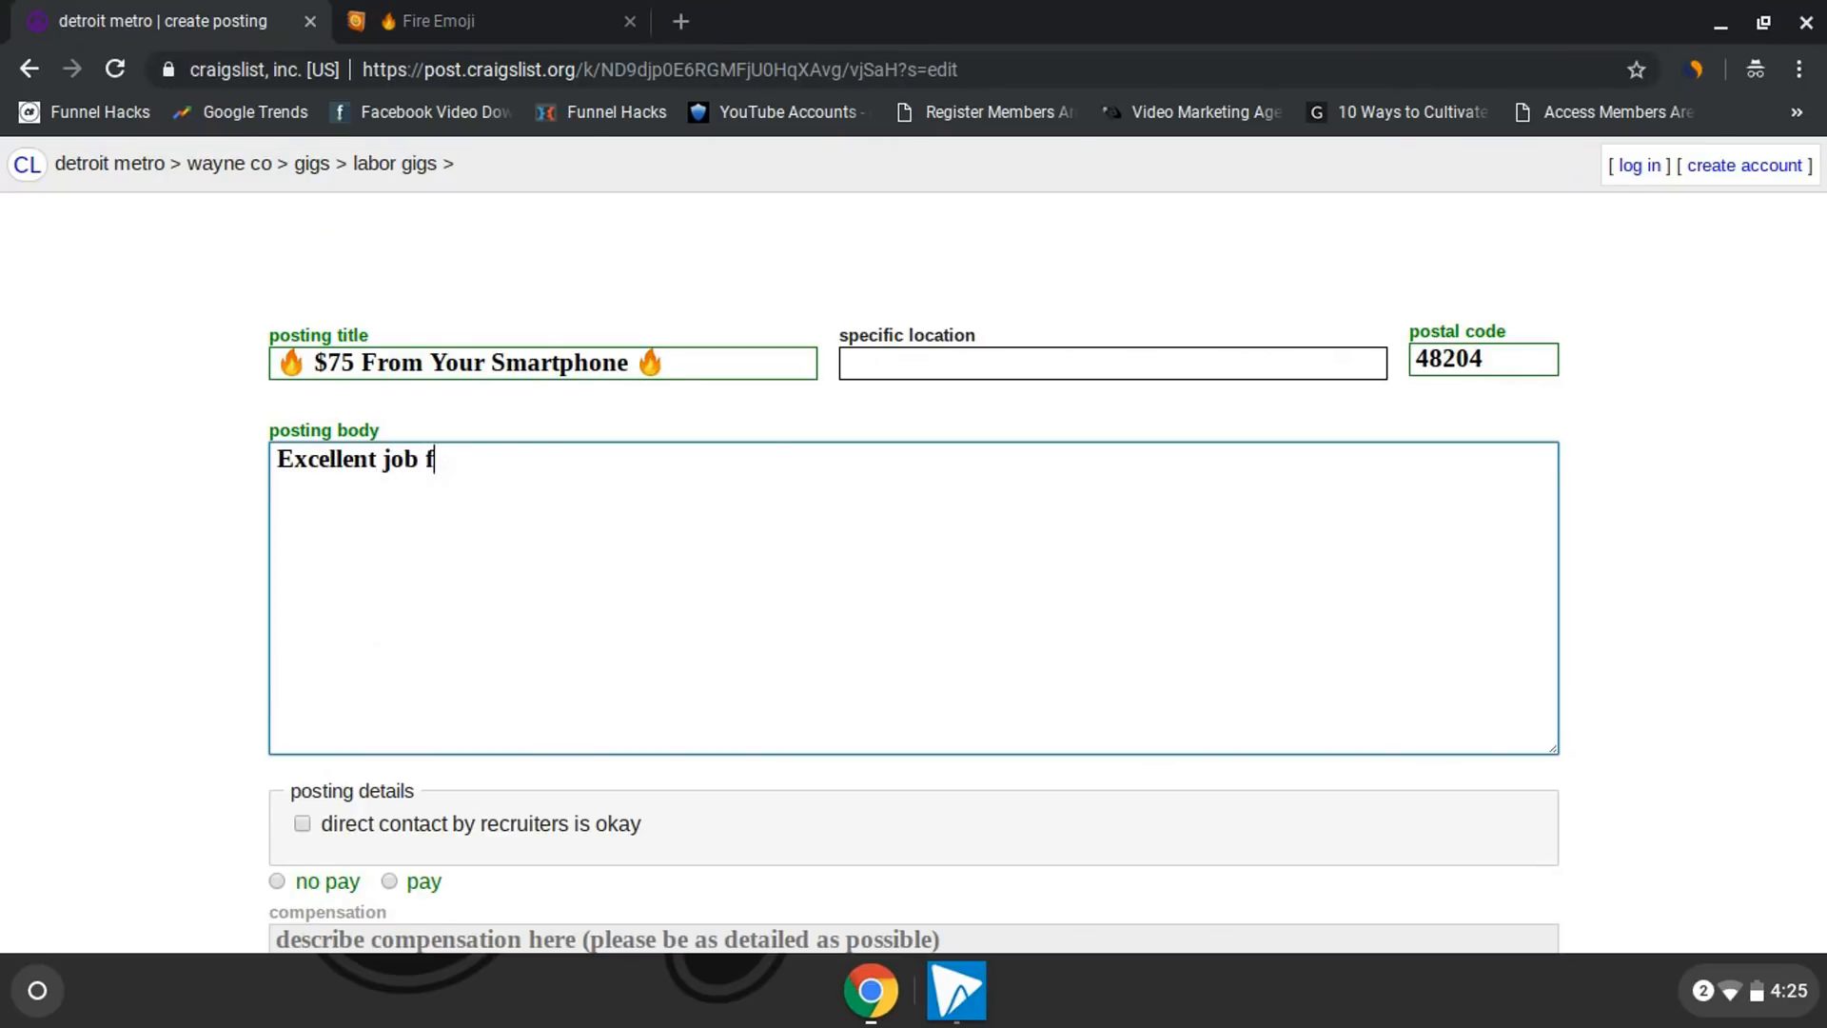
{"action": "type", "text": "or people looking to generate a side income. Expect to earn u p to $75 "}
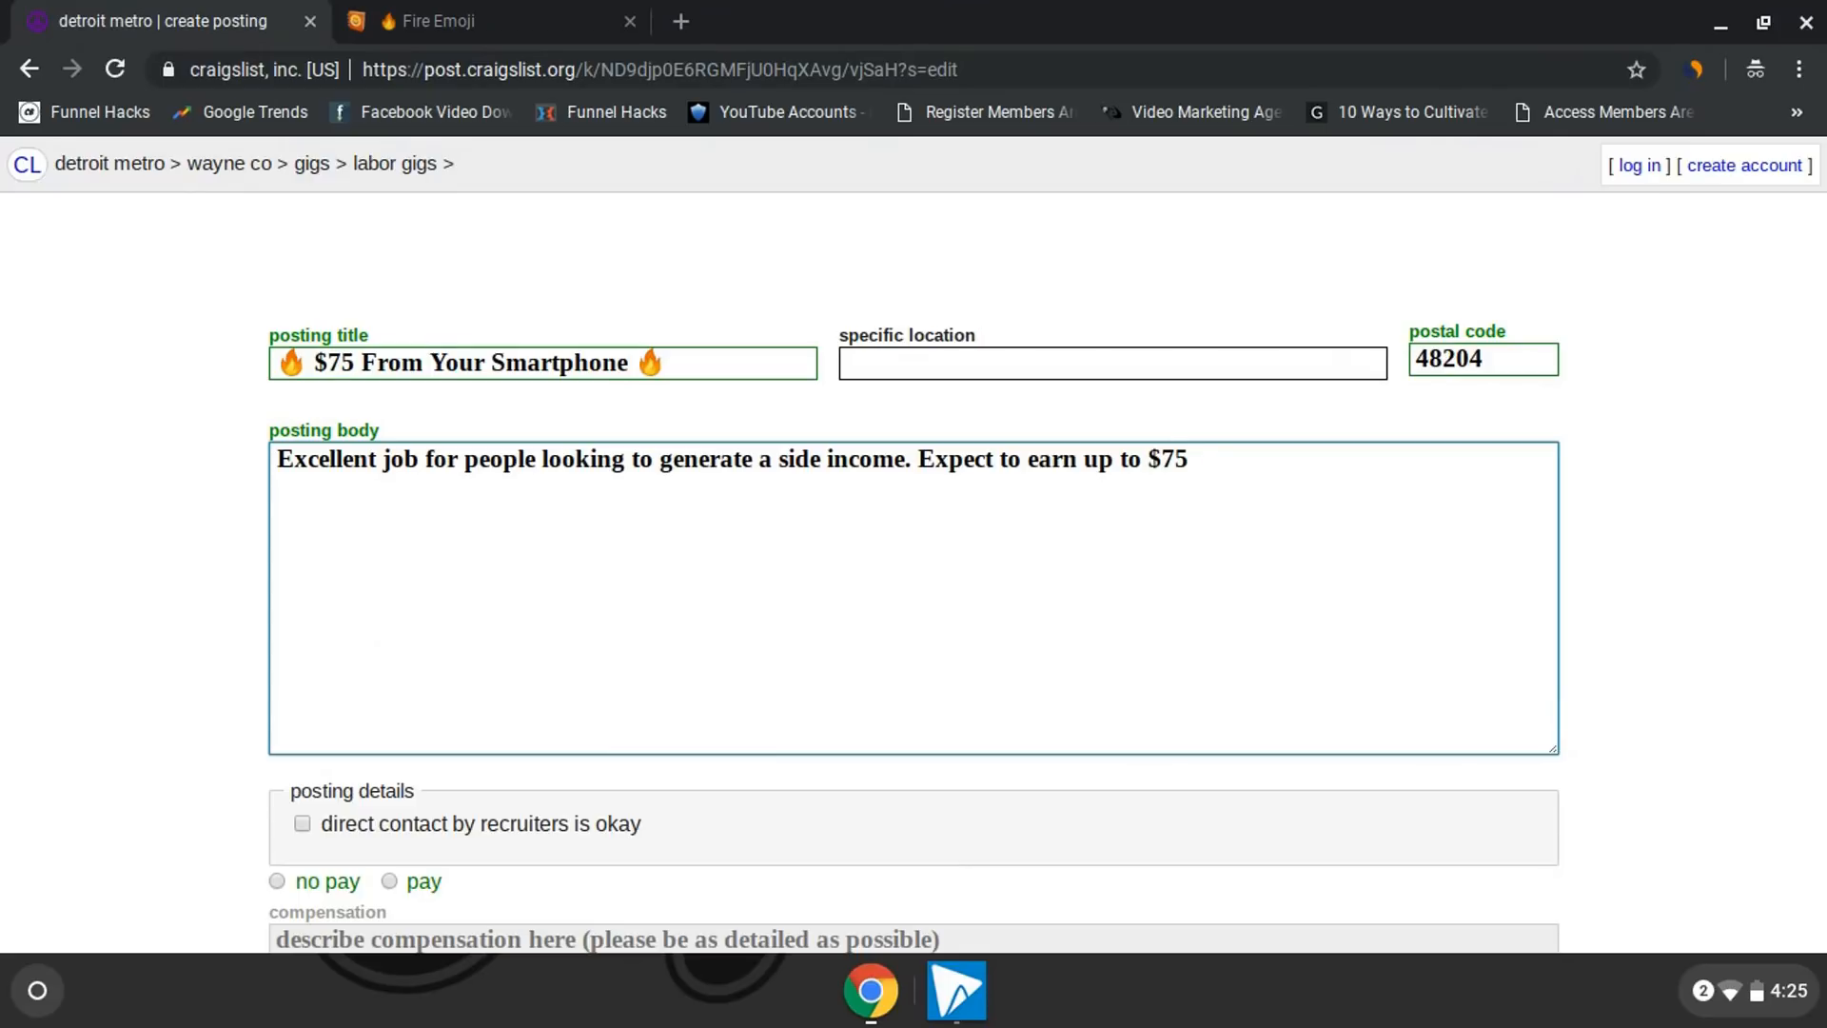
Continue the body's first paragraph with "a day. Must be good in English & online savvy to be considered.".
{"action": "type", "text": "a day. Must be good in English & online savv"}
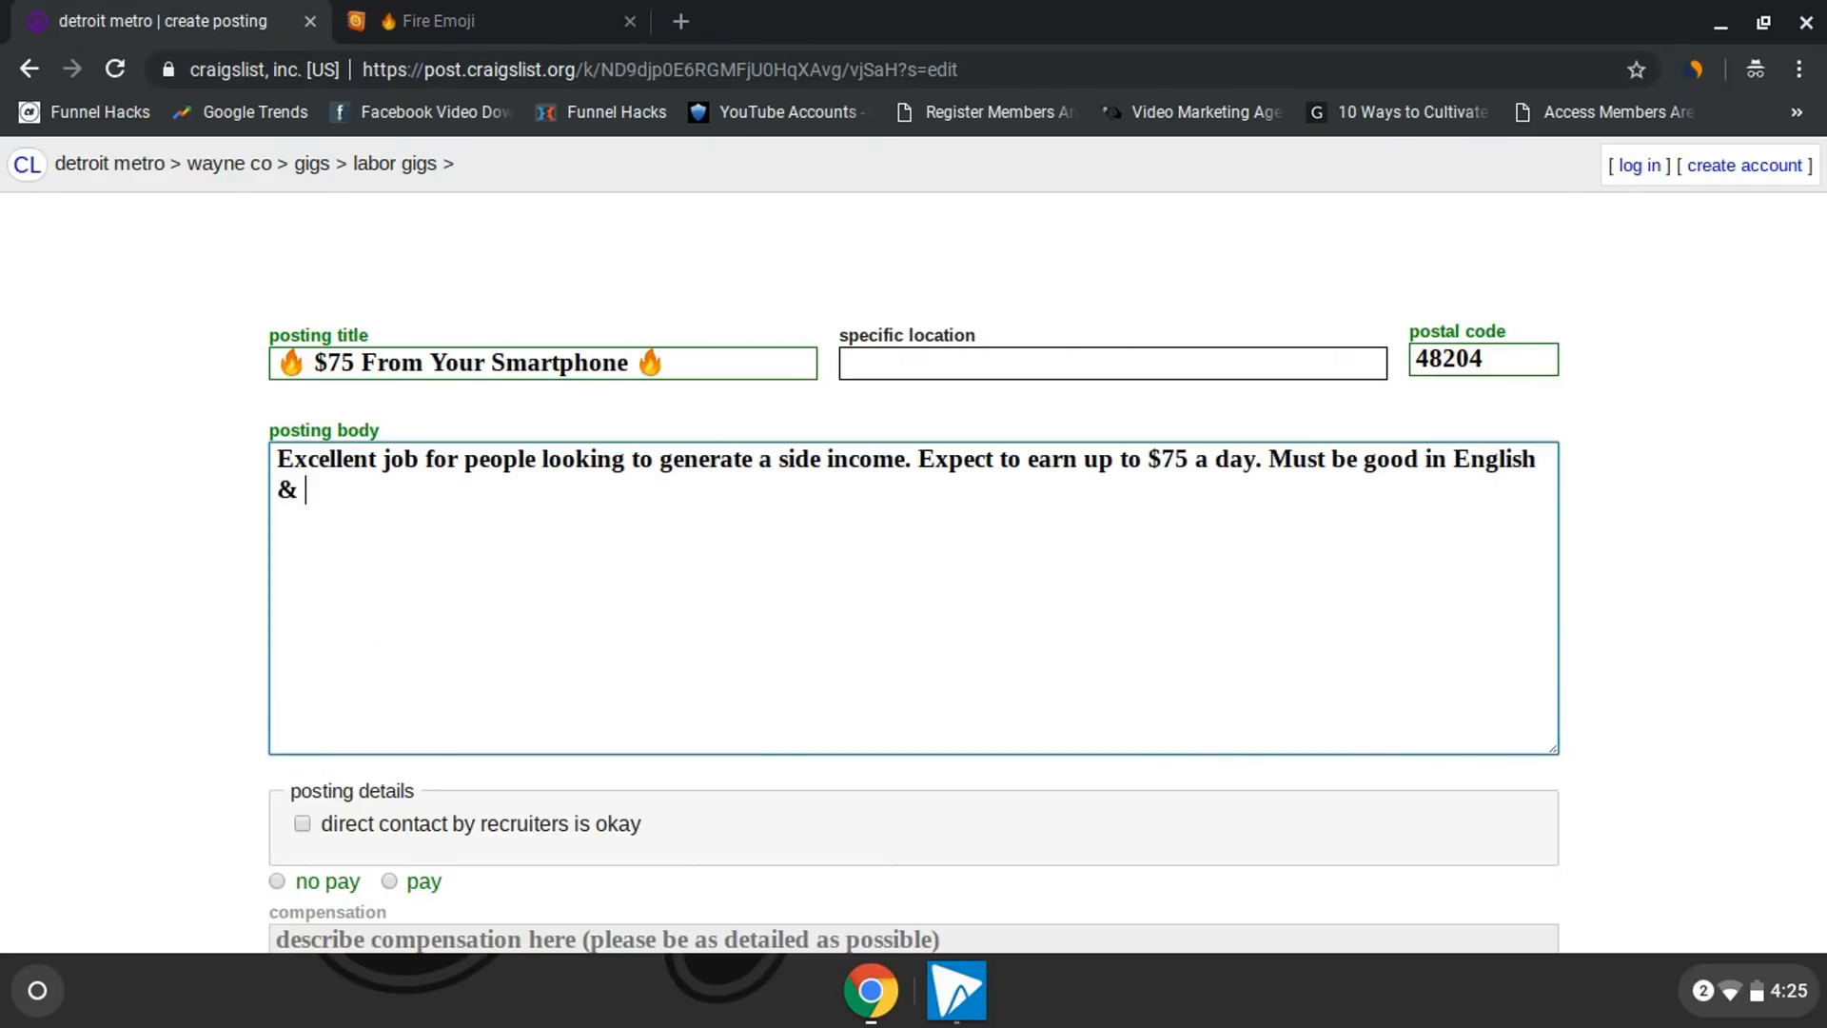
{"action": "type", "text": "y to"}
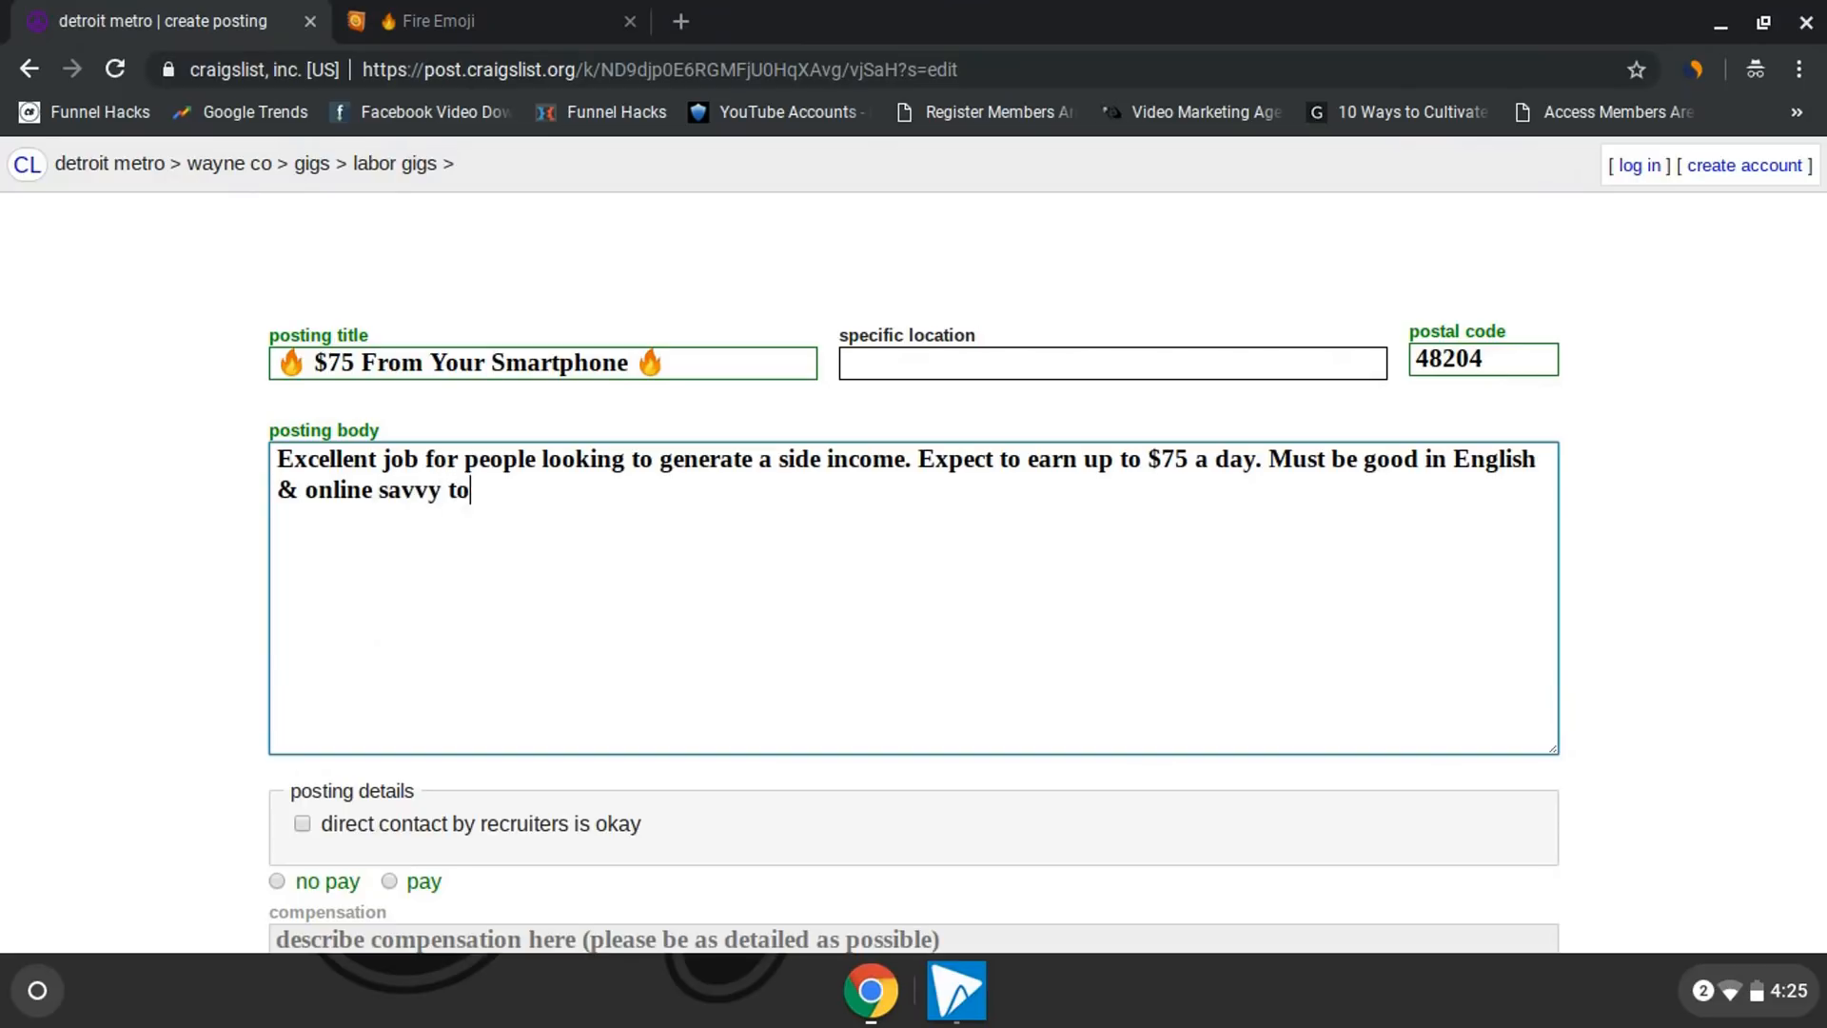
{"action": "type", "text": " be considered. P"}
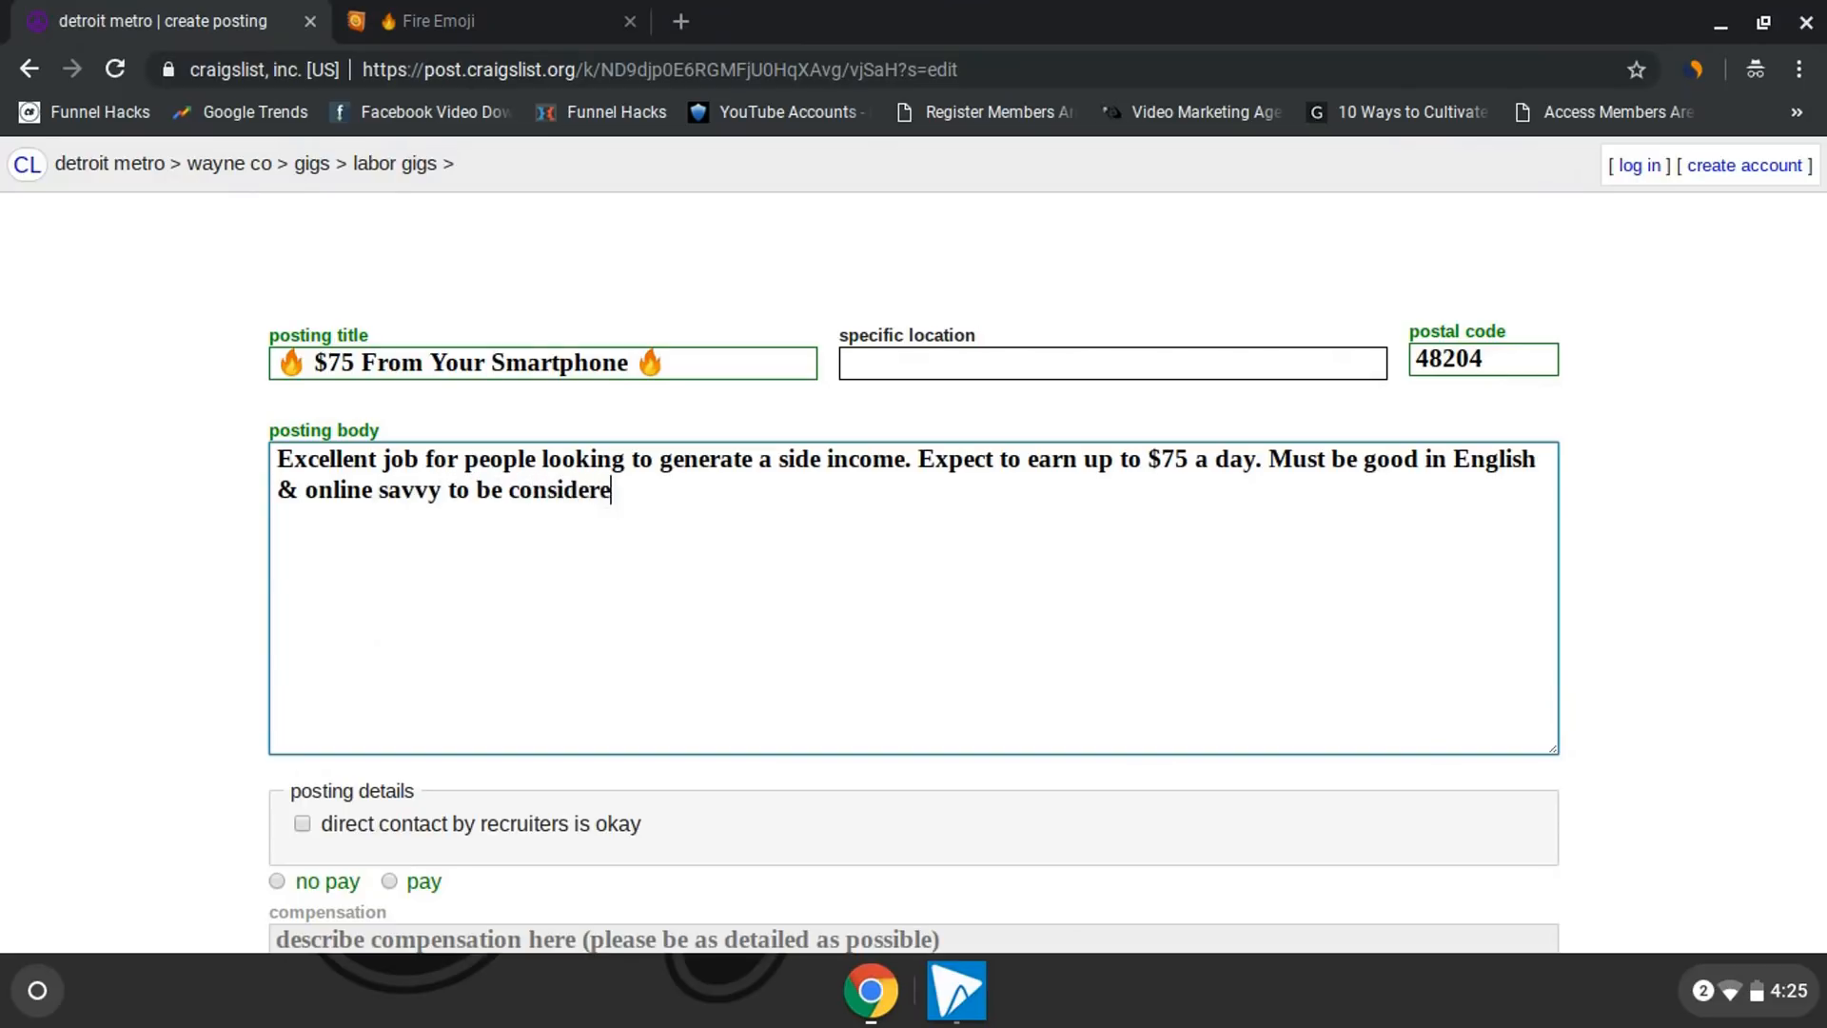
{"action": "key", "text": "BackSpace"}
Add the line "*Please reply for more info*" to the posting body, separated from the first paragraph by a blank line.
{"action": "key", "text": "Return"}
{"action": "key", "text": "Return"}
{"action": "type", "text": "Please rep"}
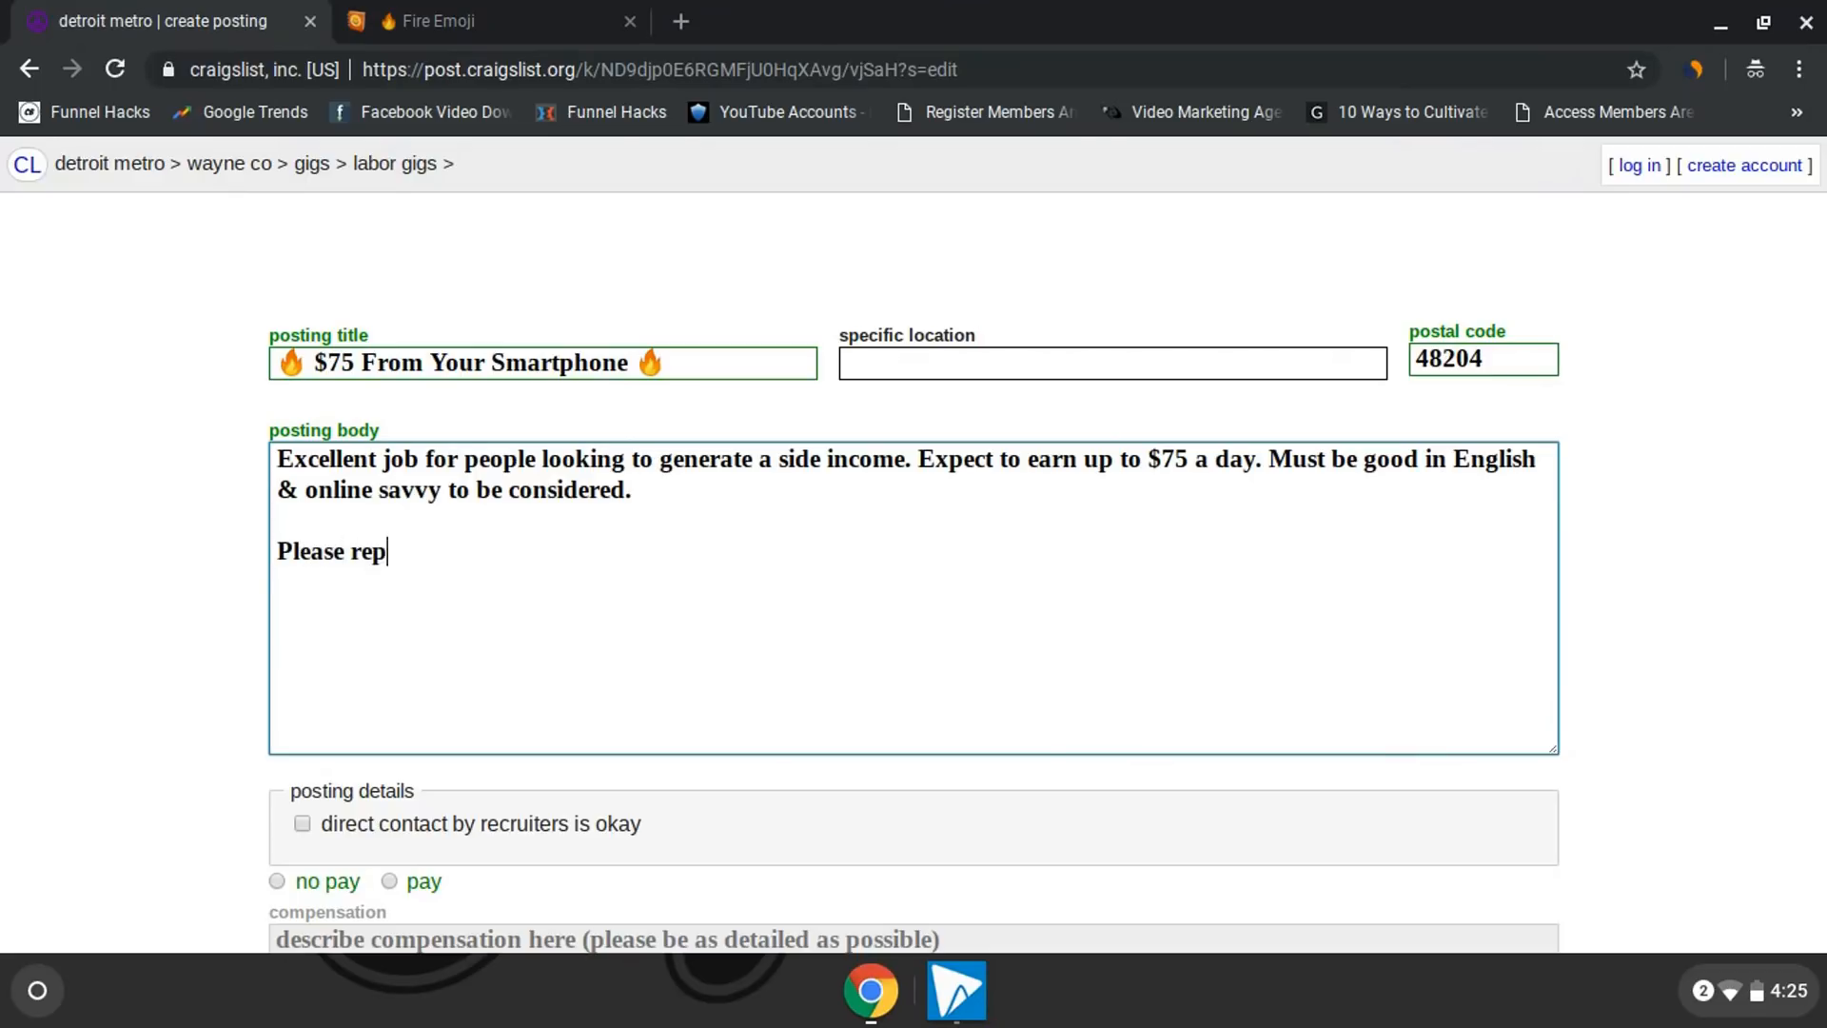
{"action": "type", "text": "ly for more ins"}
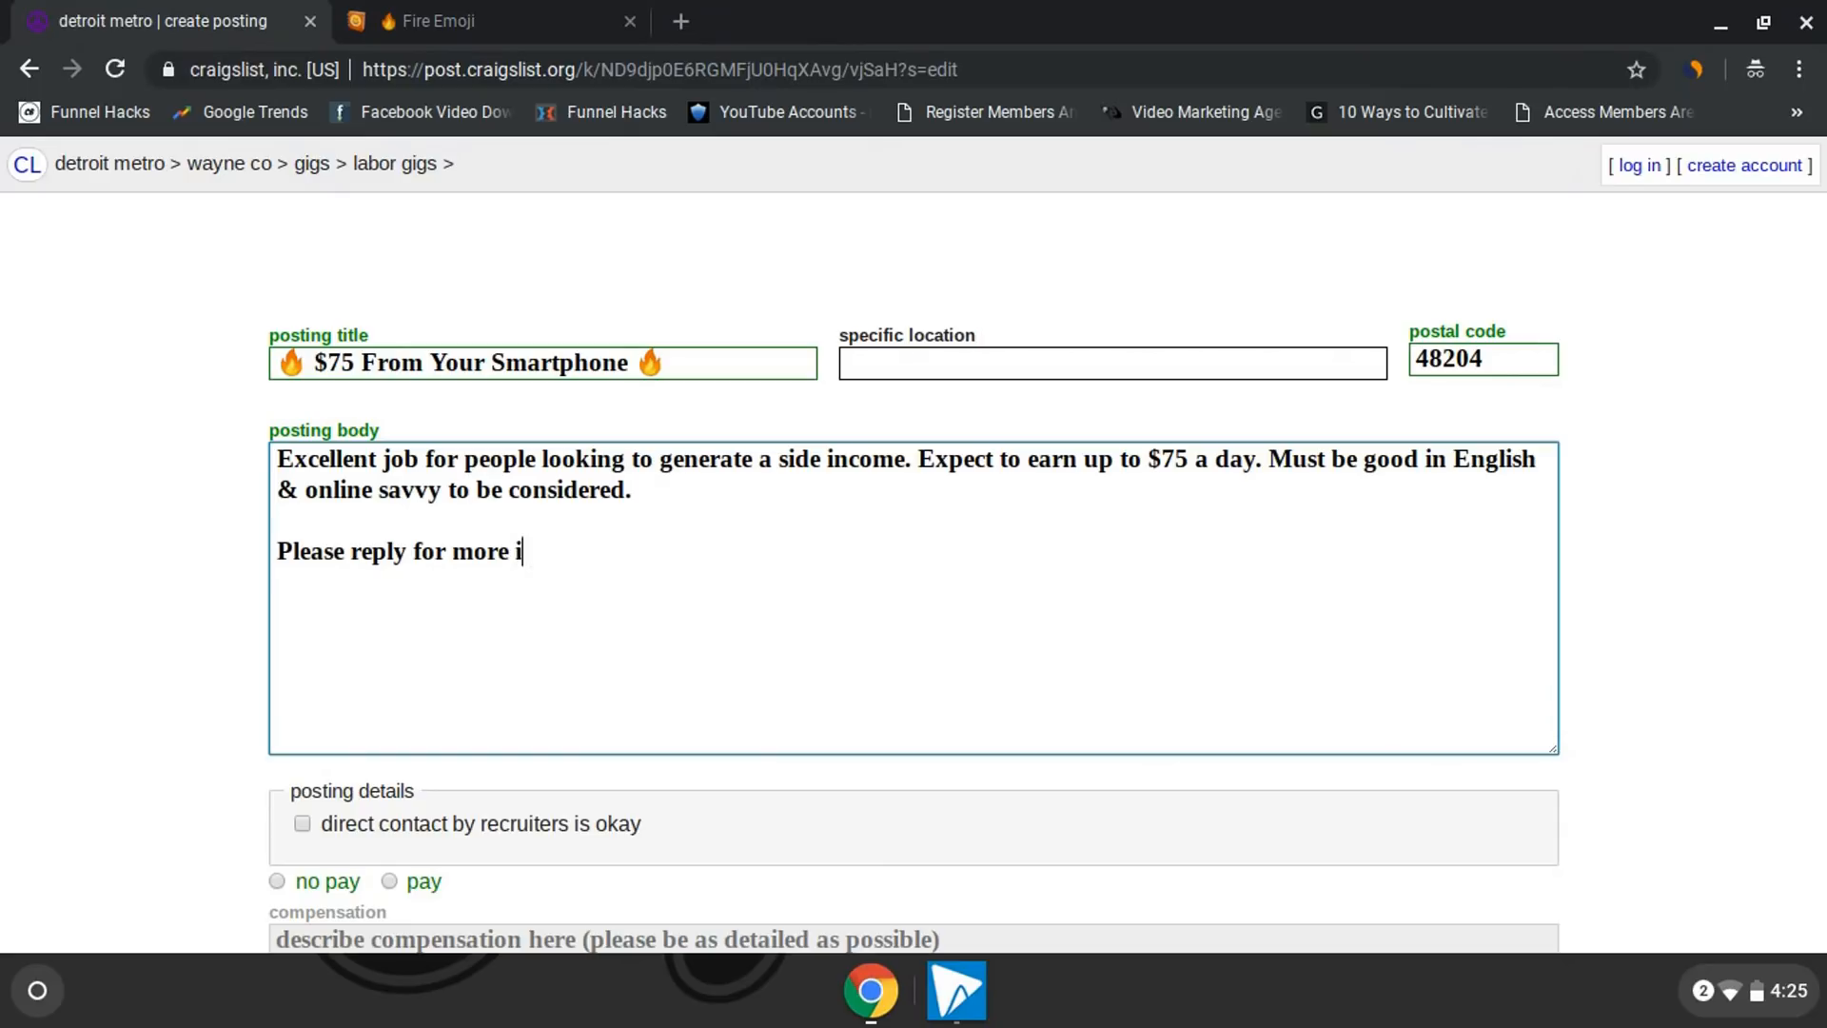
{"action": "key", "text": "BackSpace"}
{"action": "type", "text": "fo*"}
{"action": "left_click", "coordinate": [288, 551]}
{"action": "type", "text": "*"}
Mark the gig as paid with a compensation of $75 and submit the posting form.
{"action": "scroll", "coordinate": [220, 523], "scroll_direction": "down", "scroll_amount": 3}
{"action": "left_click", "coordinate": [389, 644]}
{"action": "left_click", "coordinate": [375, 701]}
{"action": "type", "text": "$75"}
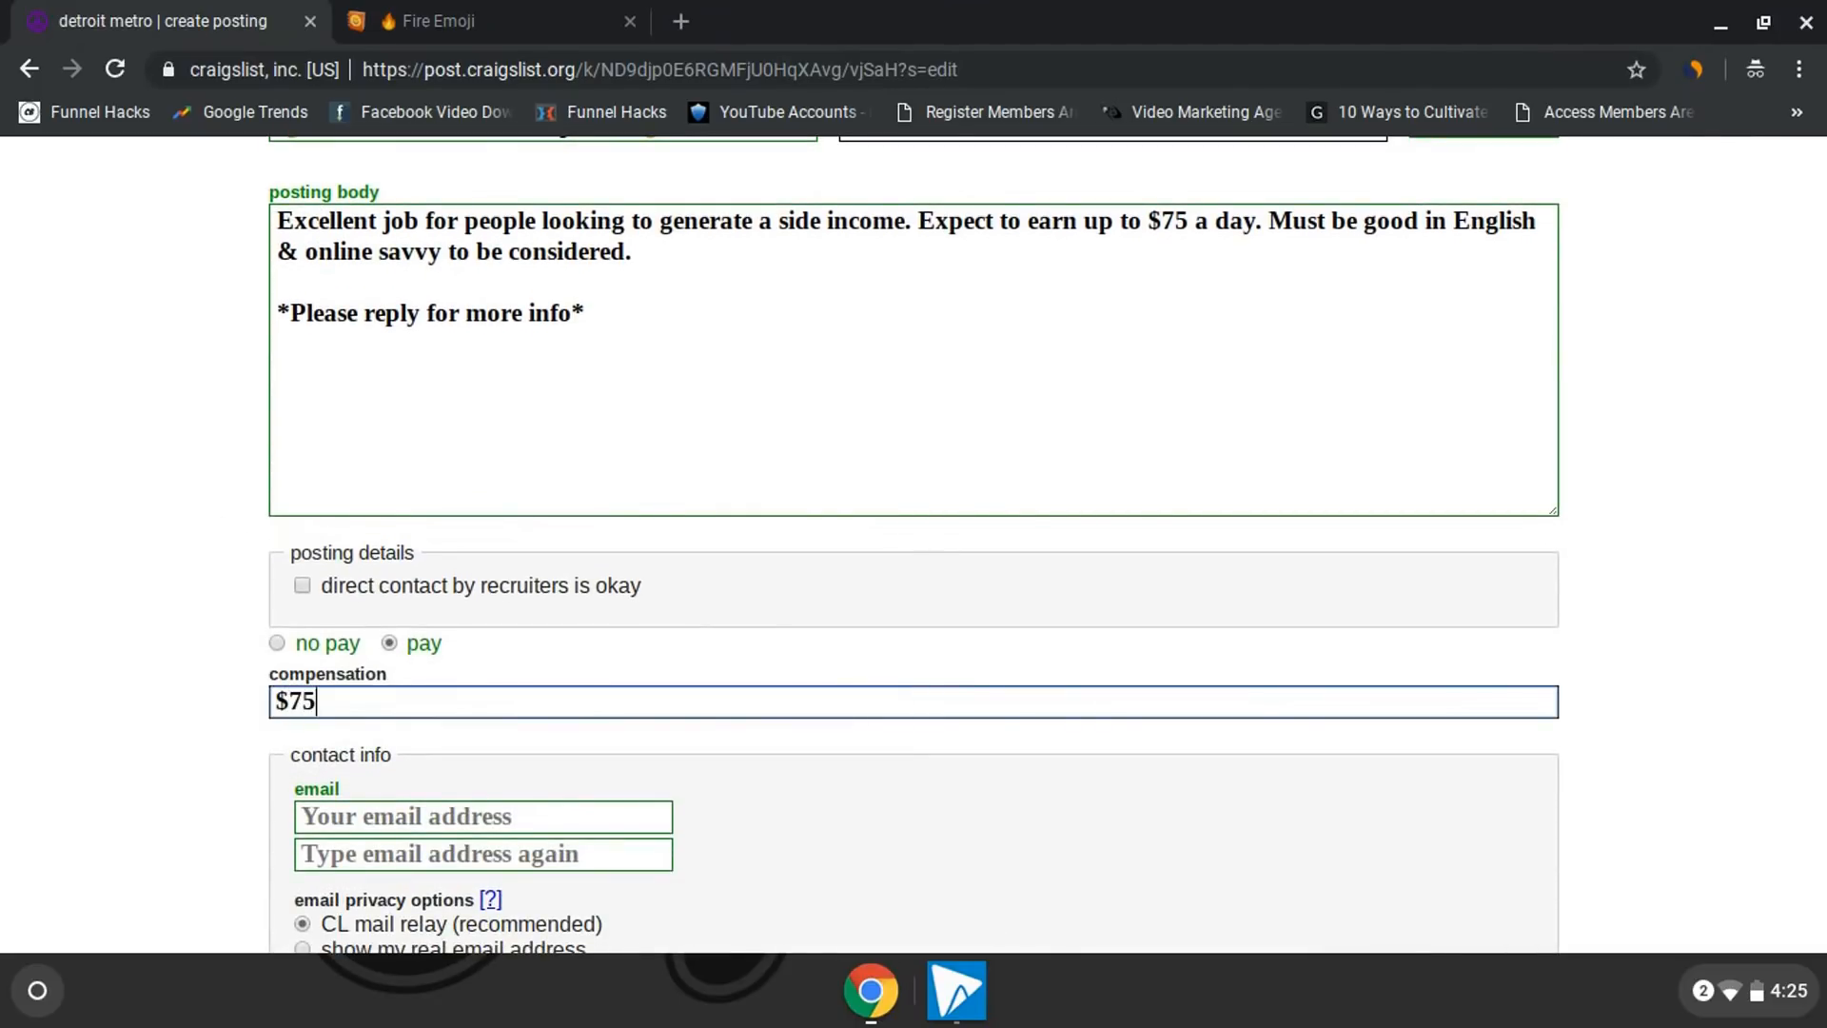
{"action": "scroll", "coordinate": [367, 675], "scroll_direction": "down", "scroll_amount": 5}
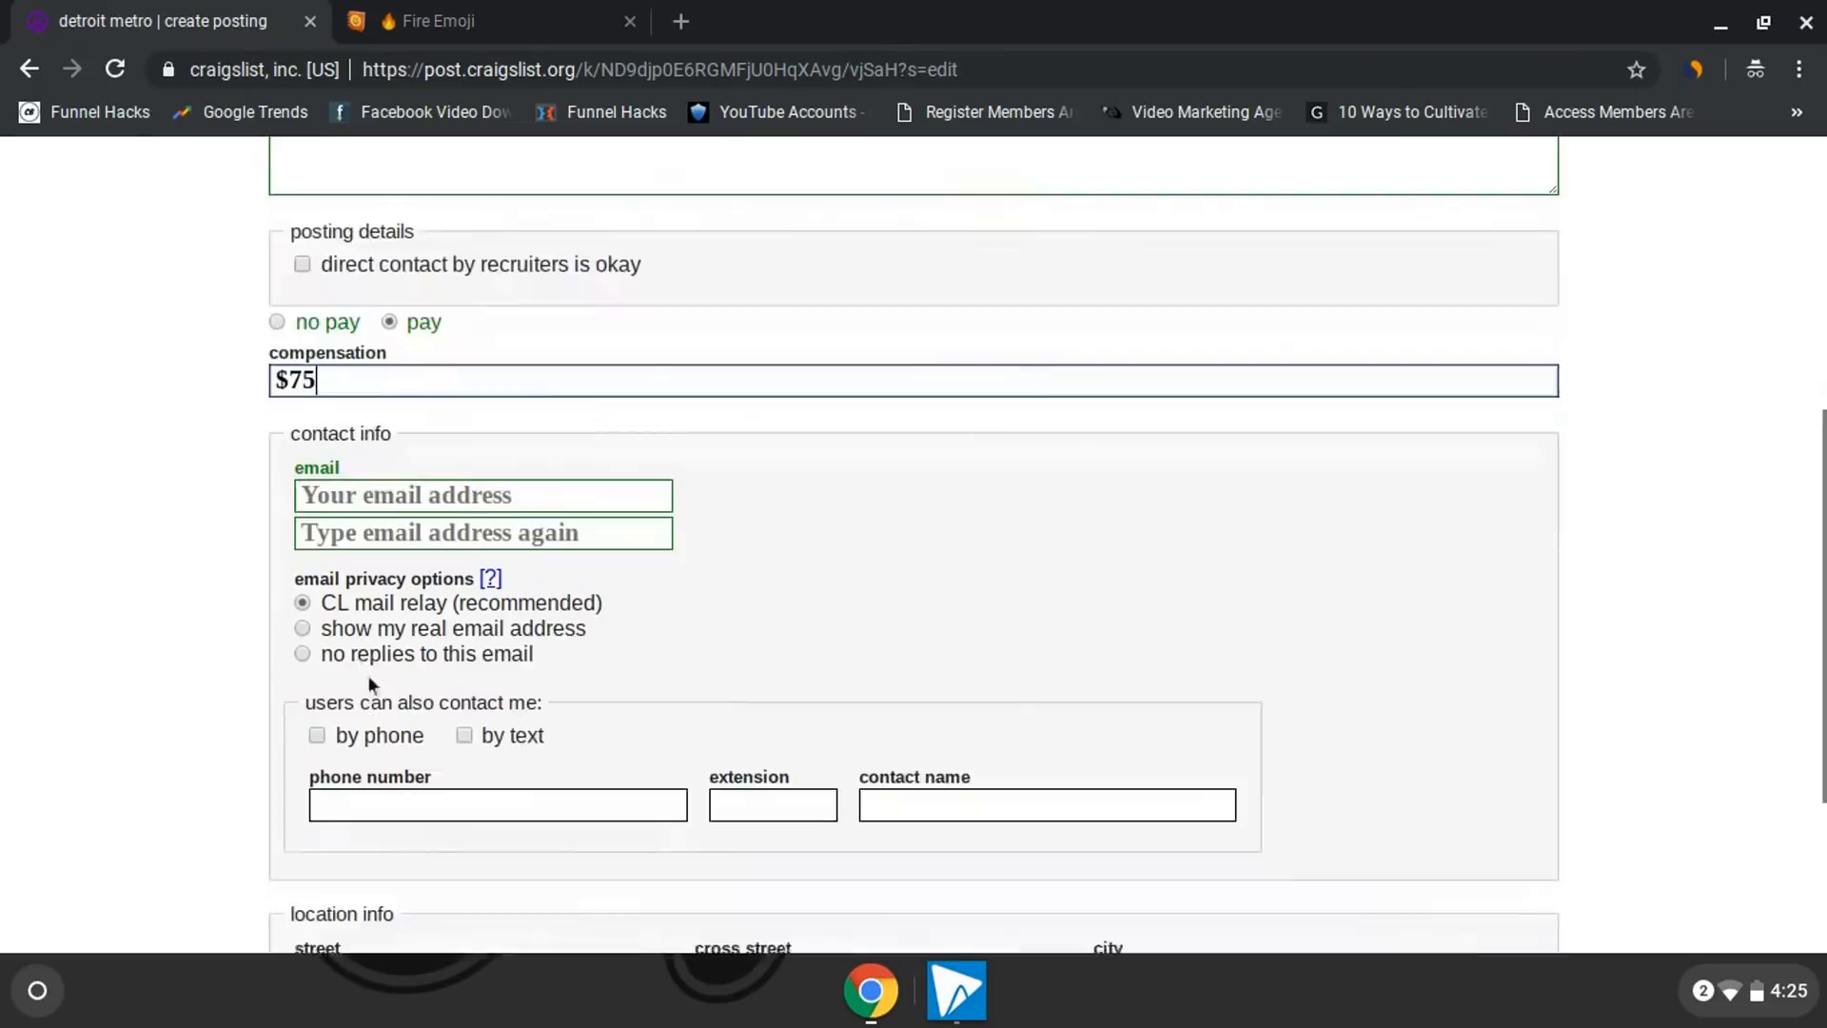
{"action": "scroll", "coordinate": [261, 704], "scroll_direction": "up", "scroll_amount": 8}
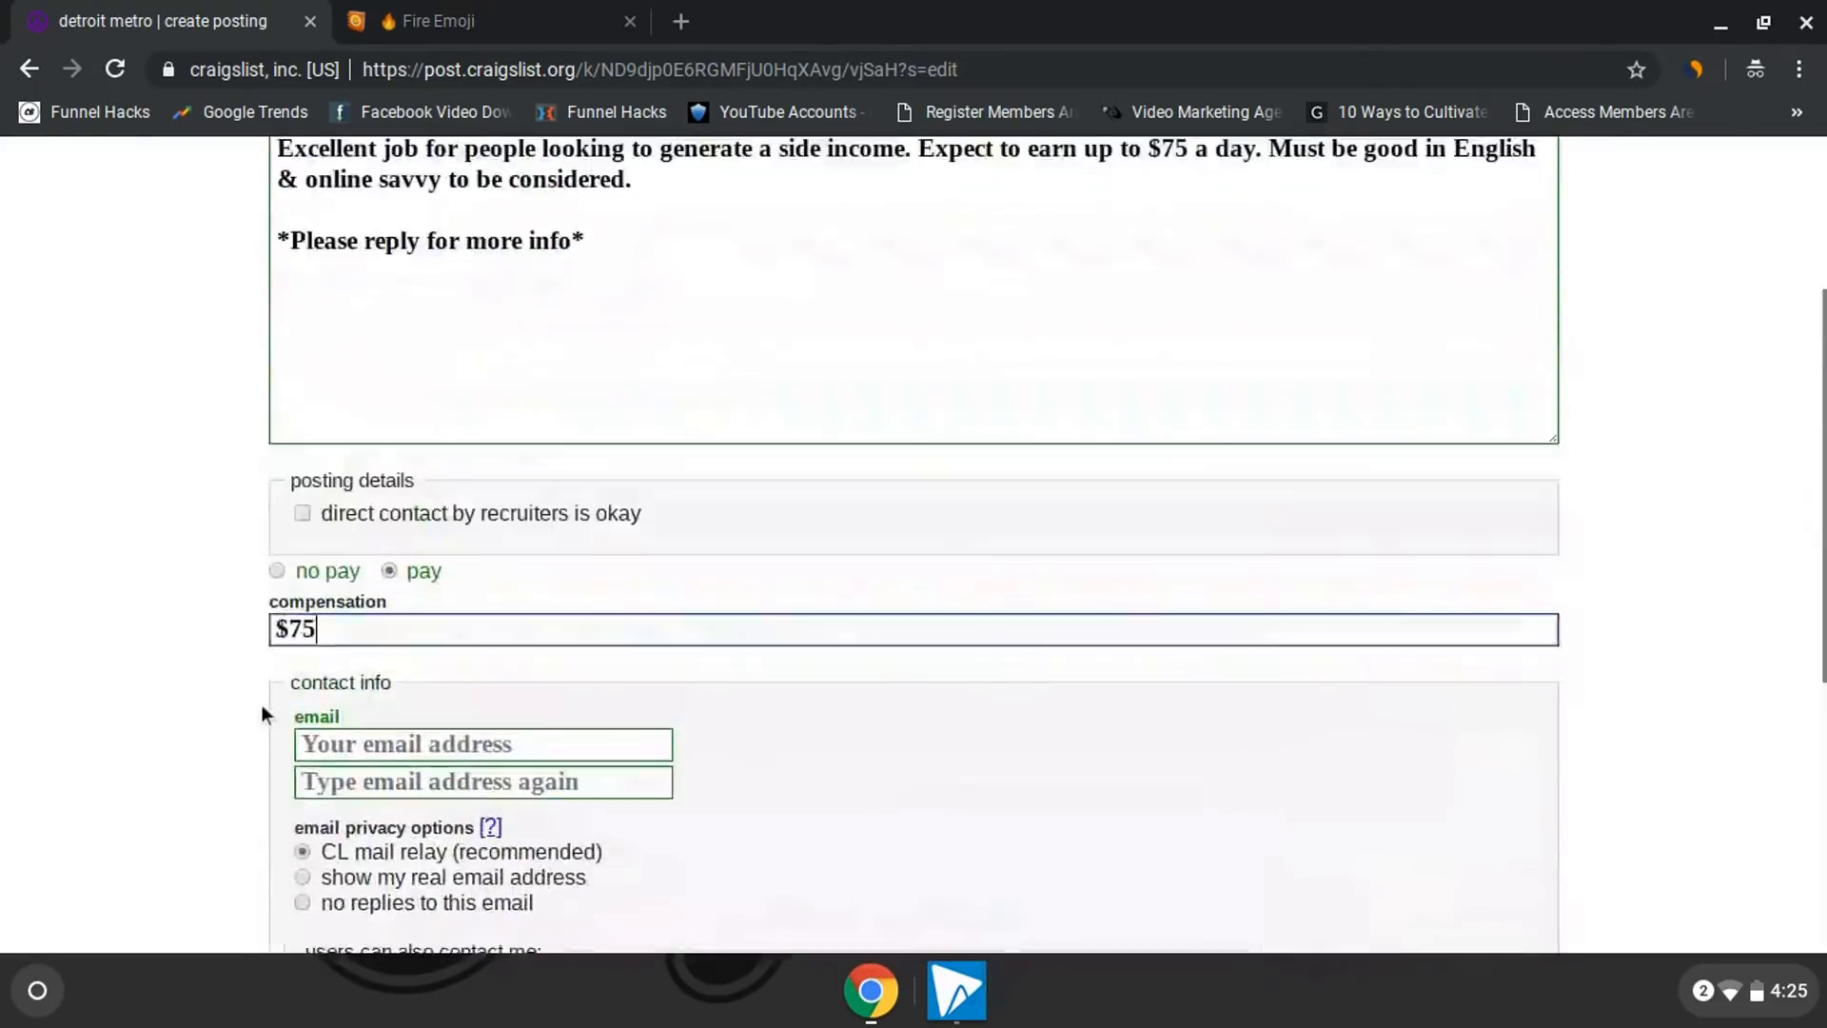
{"action": "key", "text": "Return"}
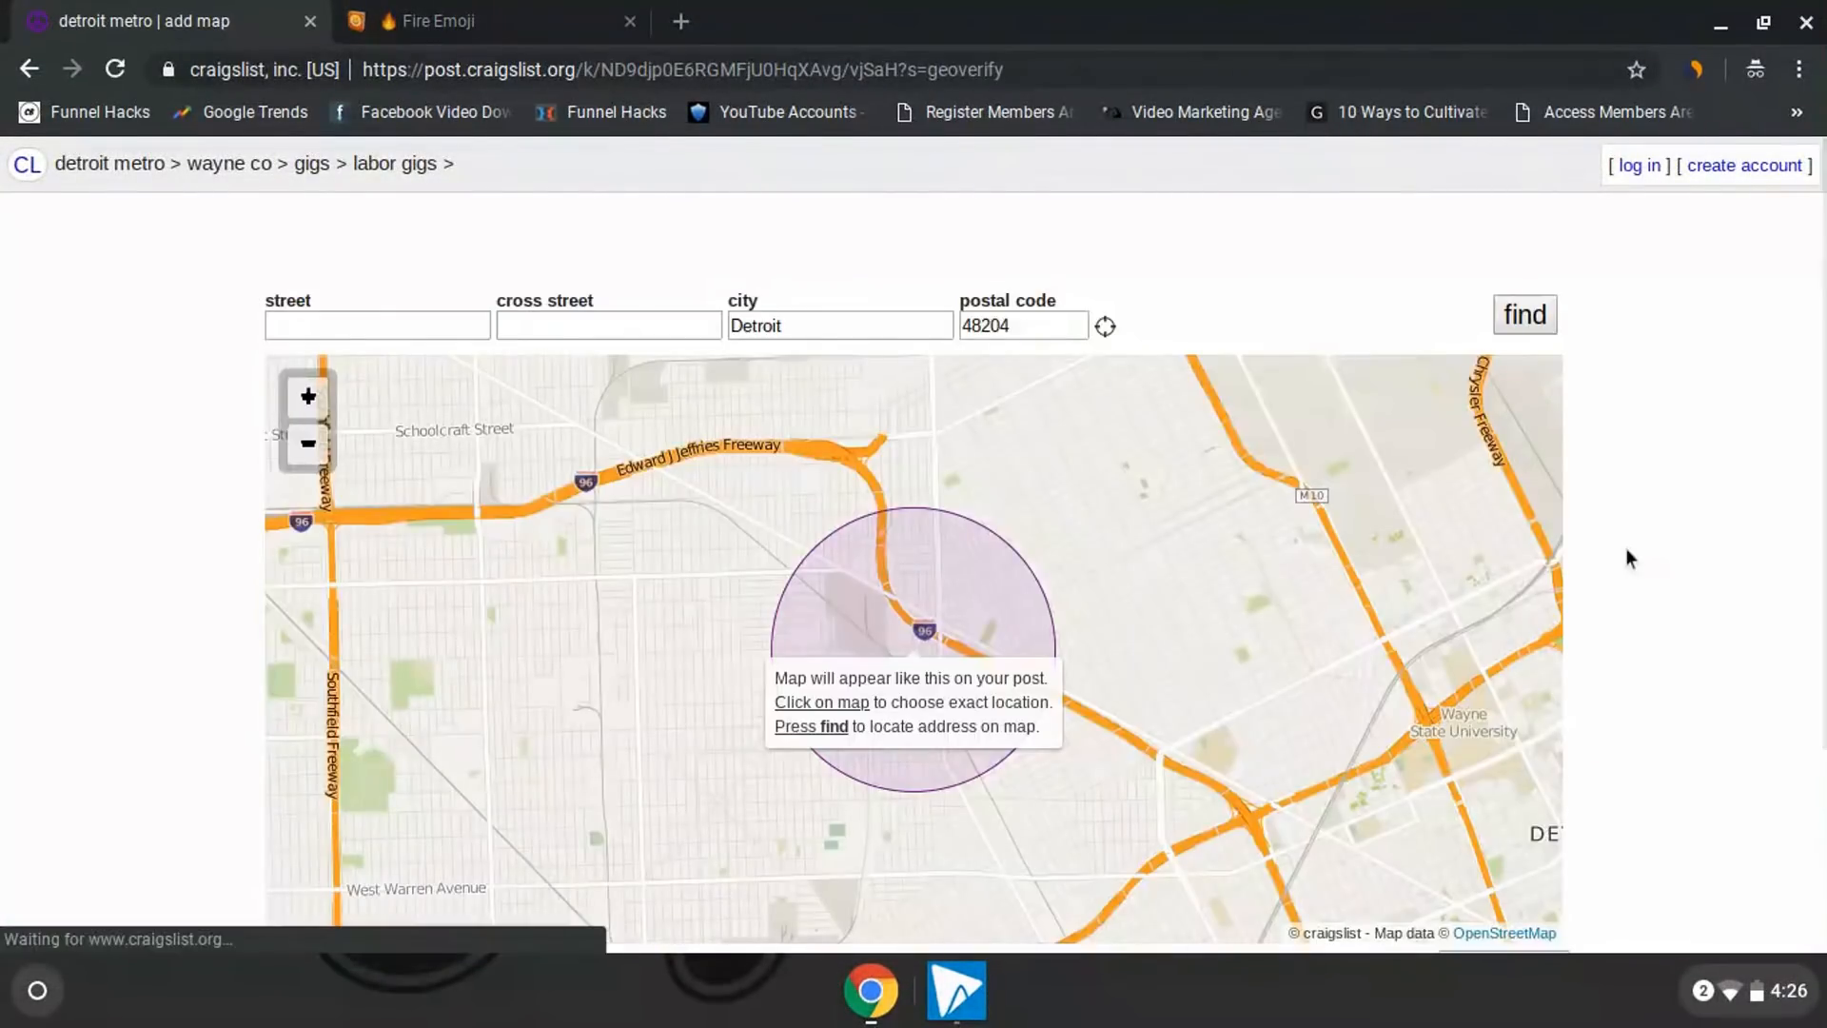
Accept the suggested map location and finish without adding images to reach the draft preview.
{"action": "scroll", "coordinate": [1626, 546], "scroll_direction": "down", "scroll_amount": 3}
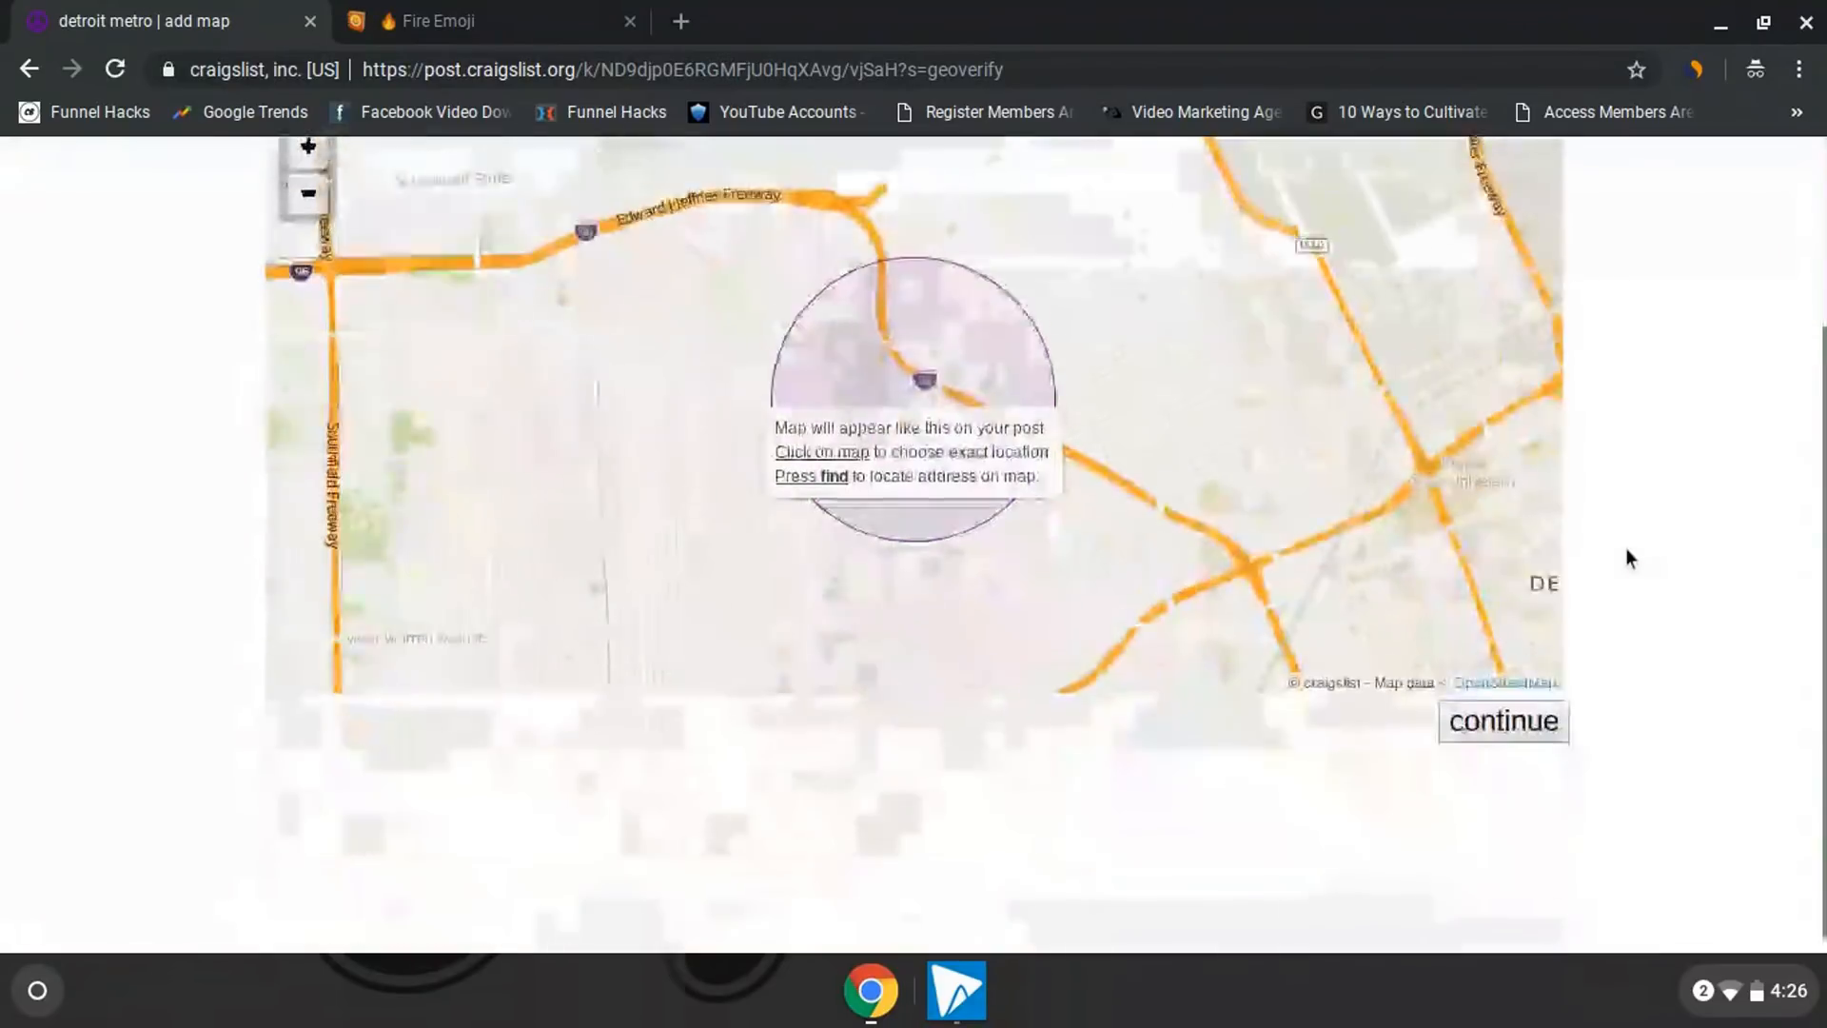
{"action": "left_click", "coordinate": [1509, 705]}
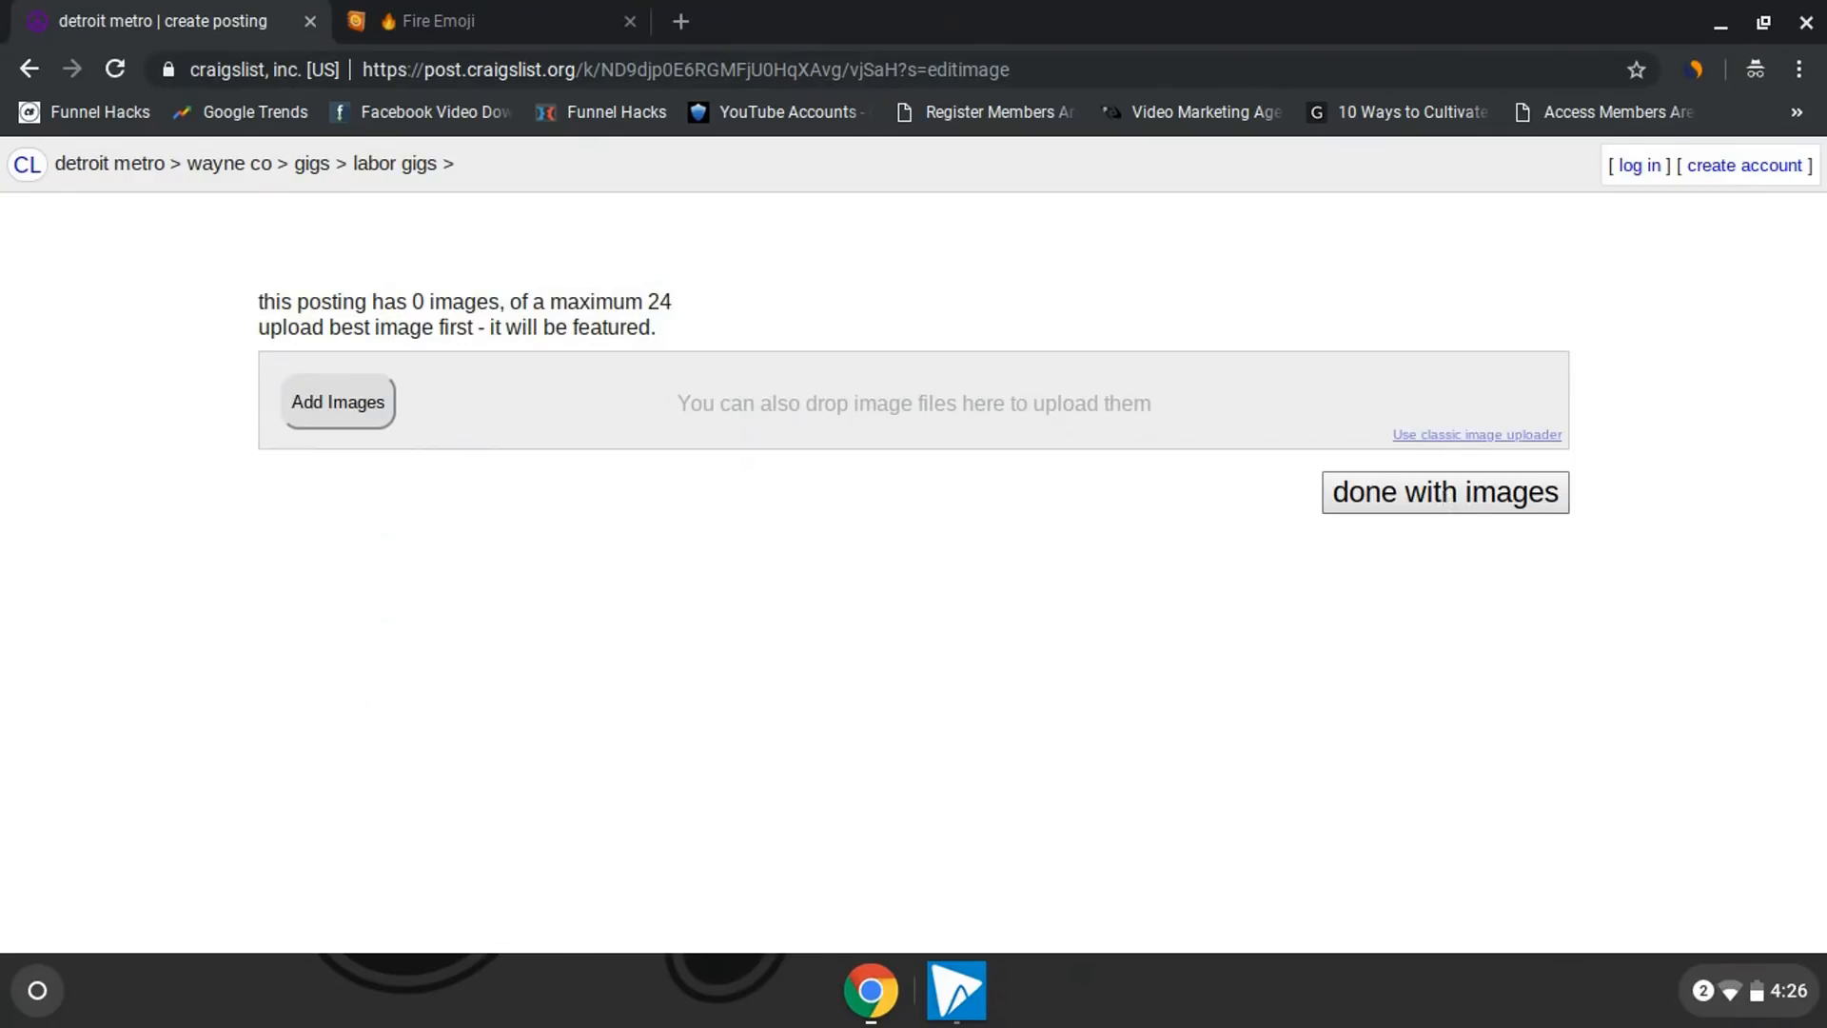
{"action": "left_click", "coordinate": [1440, 489]}
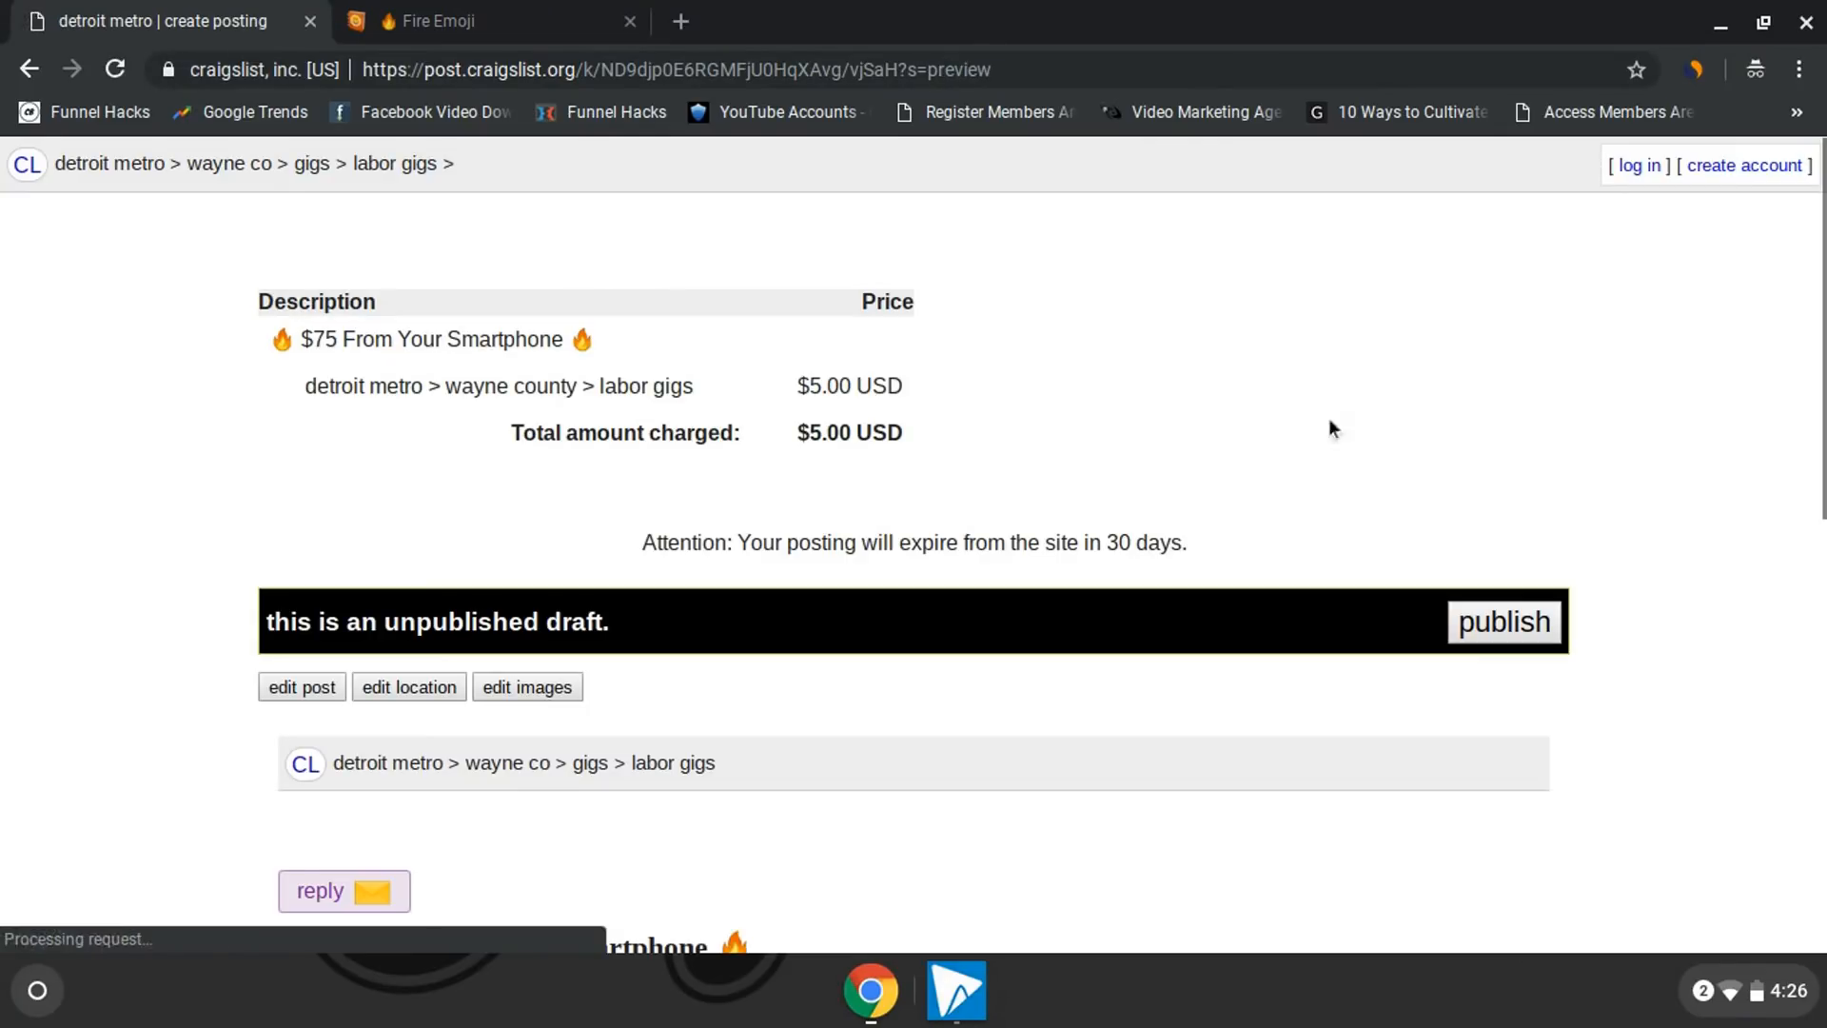
{"action": "scroll", "coordinate": [1351, 385], "scroll_direction": "down", "scroll_amount": 6}
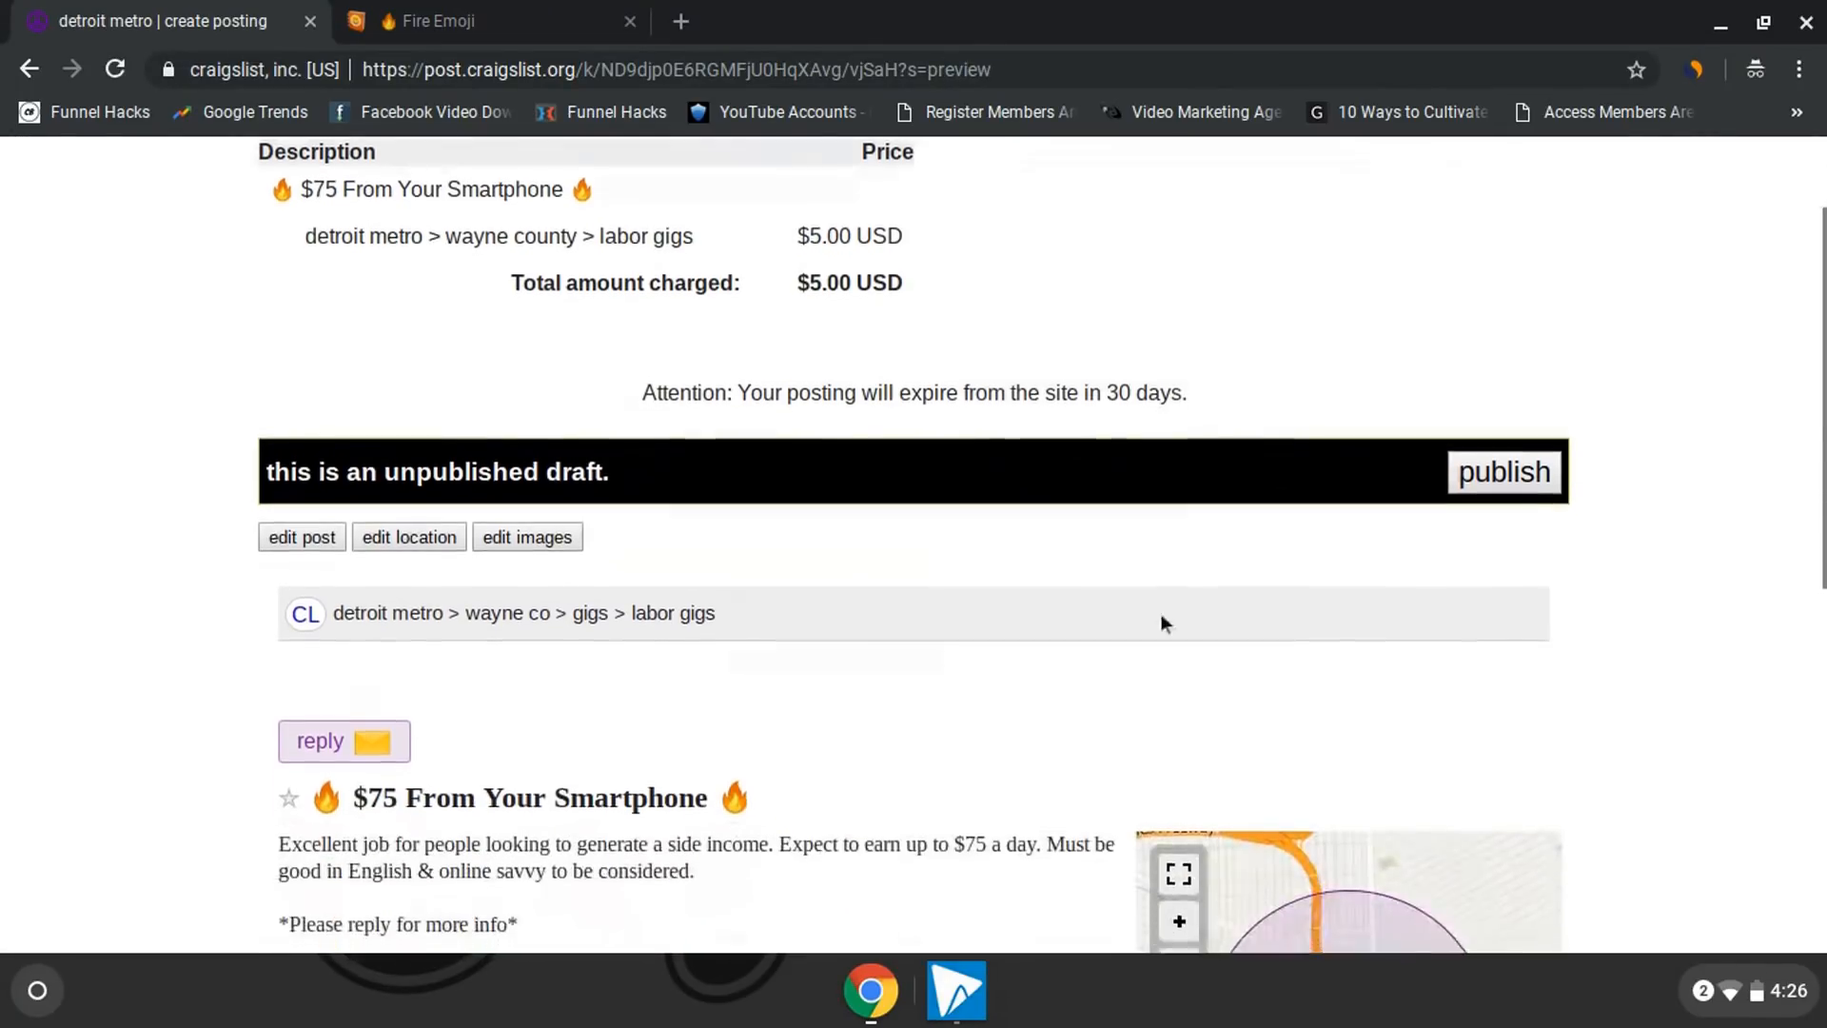
{"action": "scroll", "coordinate": [1165, 623], "scroll_direction": "up", "scroll_amount": 6}
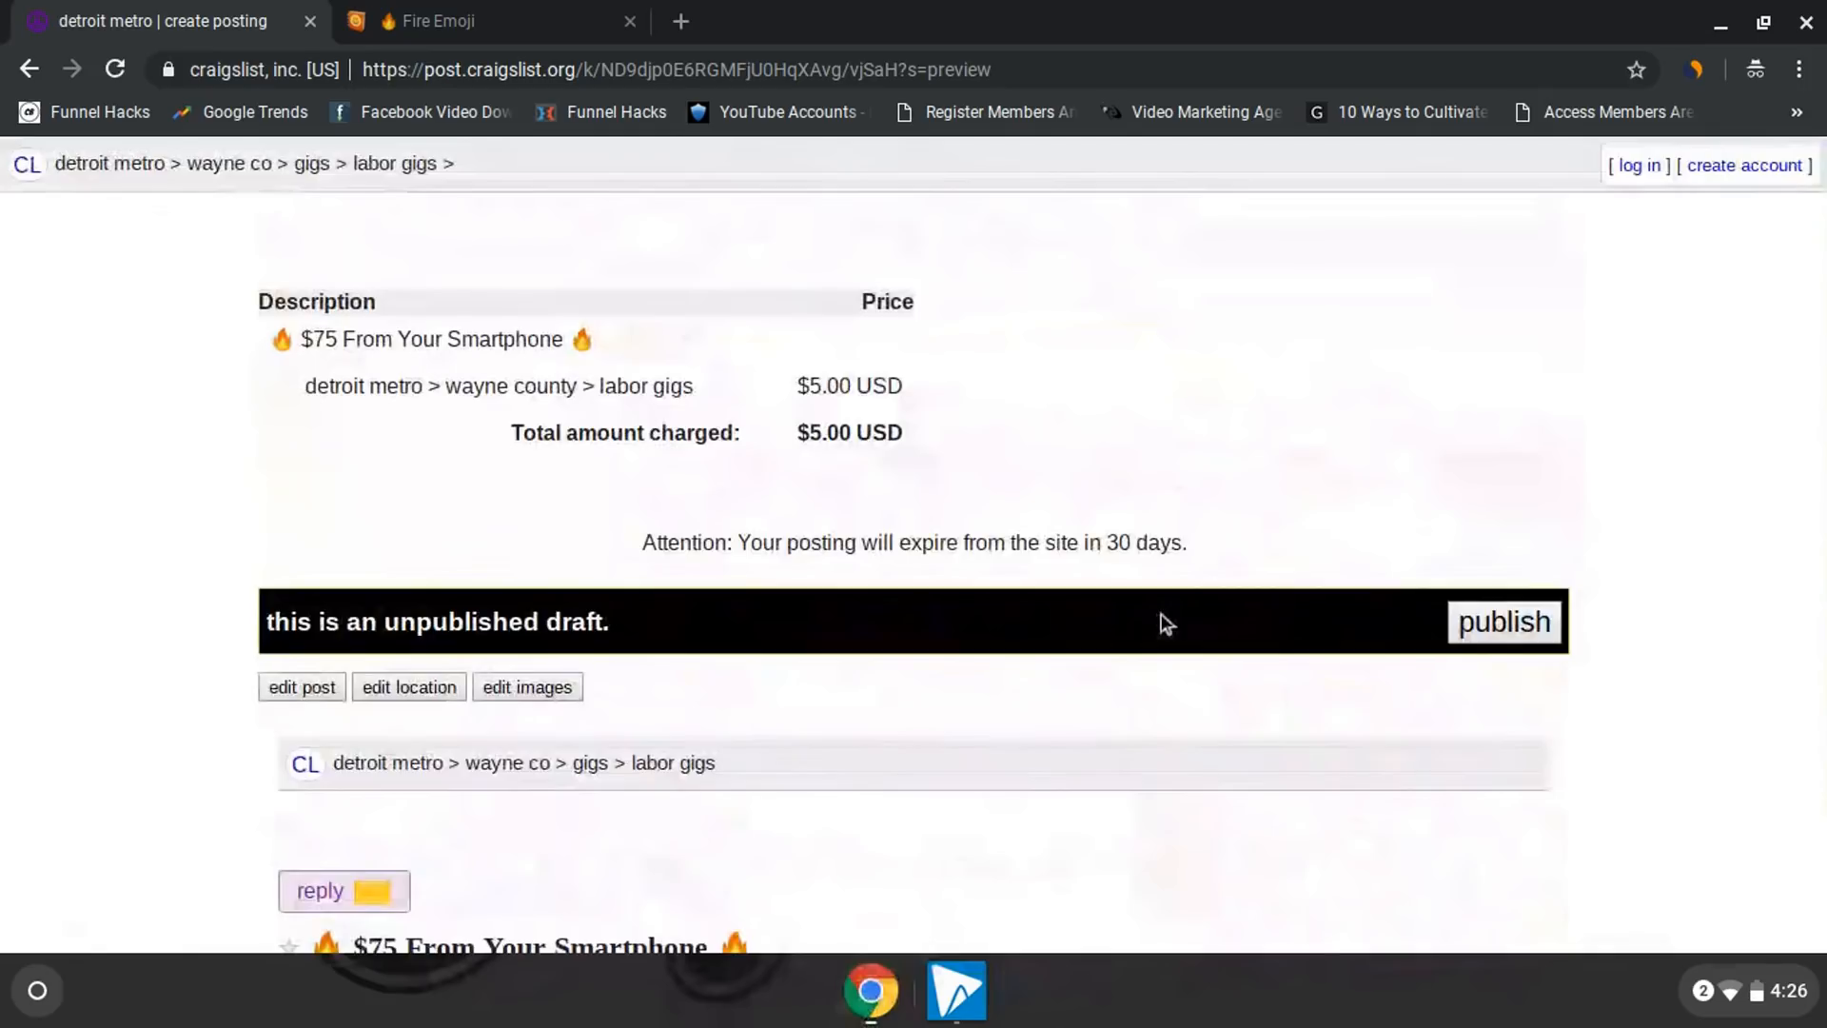